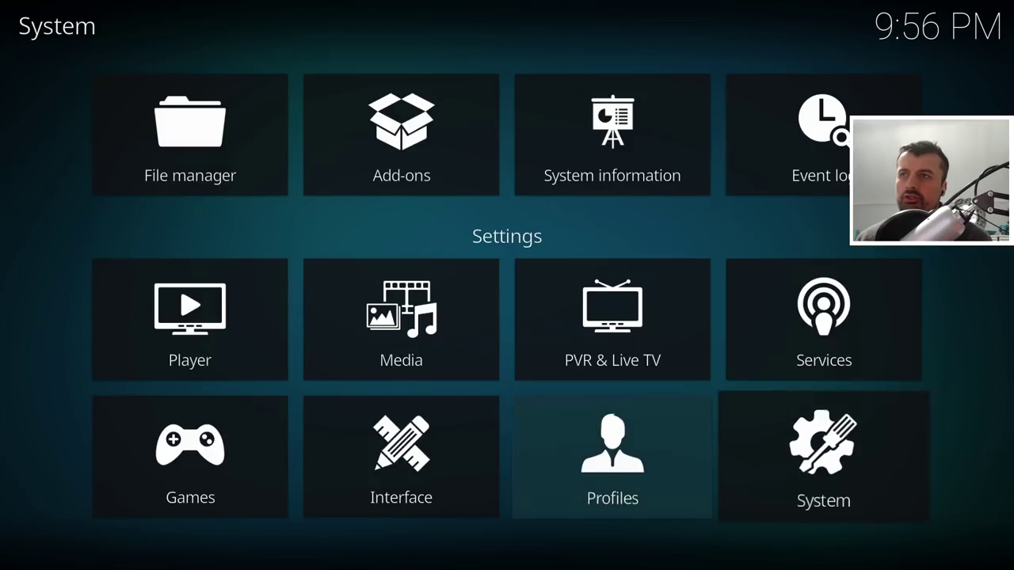
pyautogui.press('Left')
# Enable installing add-ons from Unknown sources and accept the security warning.
pyautogui.press('Up')
pyautogui.press('Up')
pyautogui.press('Return')
pyautogui.press('Down')
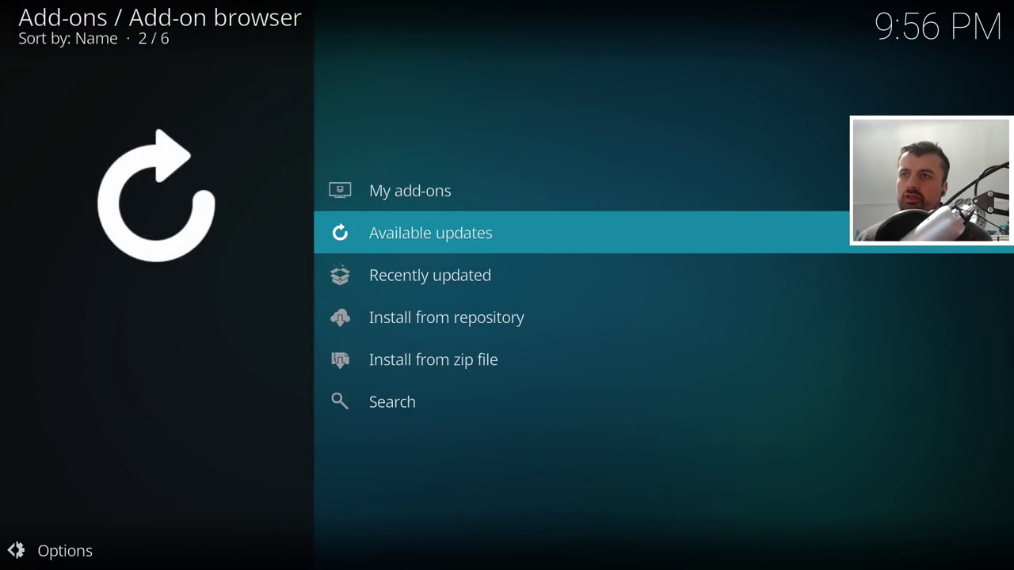
pyautogui.press('Down')
pyautogui.press('Down')
pyautogui.press('Down')
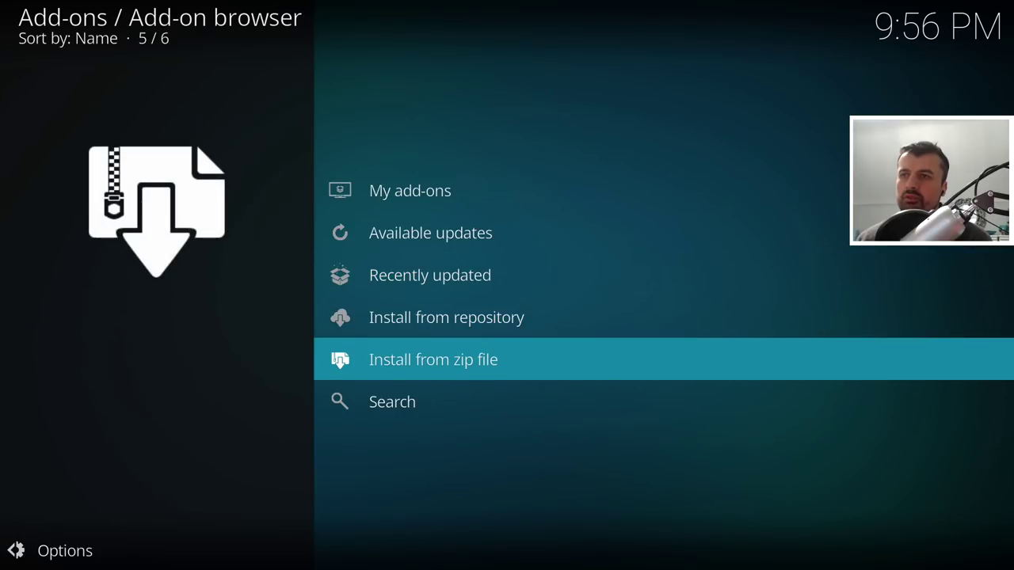
pyautogui.press('Return')
pyautogui.press('Left')
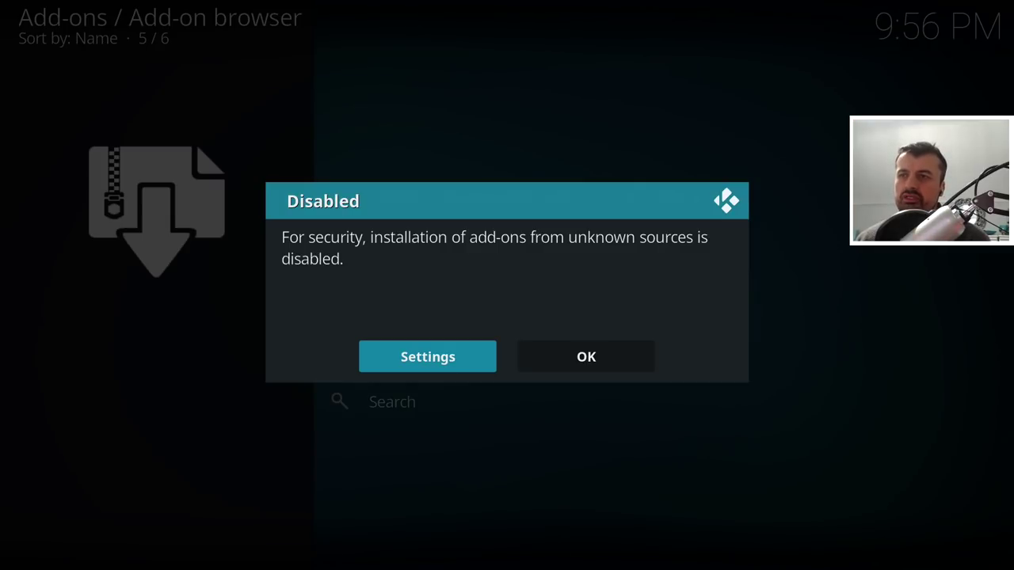
pyautogui.press('Return')
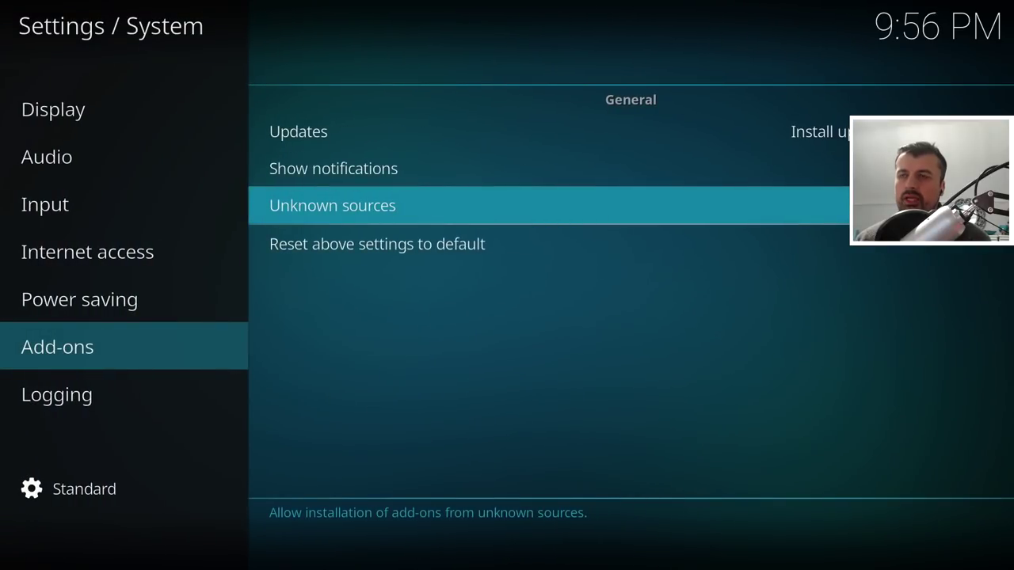
pyautogui.press('Return')
pyautogui.press('Left')
pyautogui.press('Return')
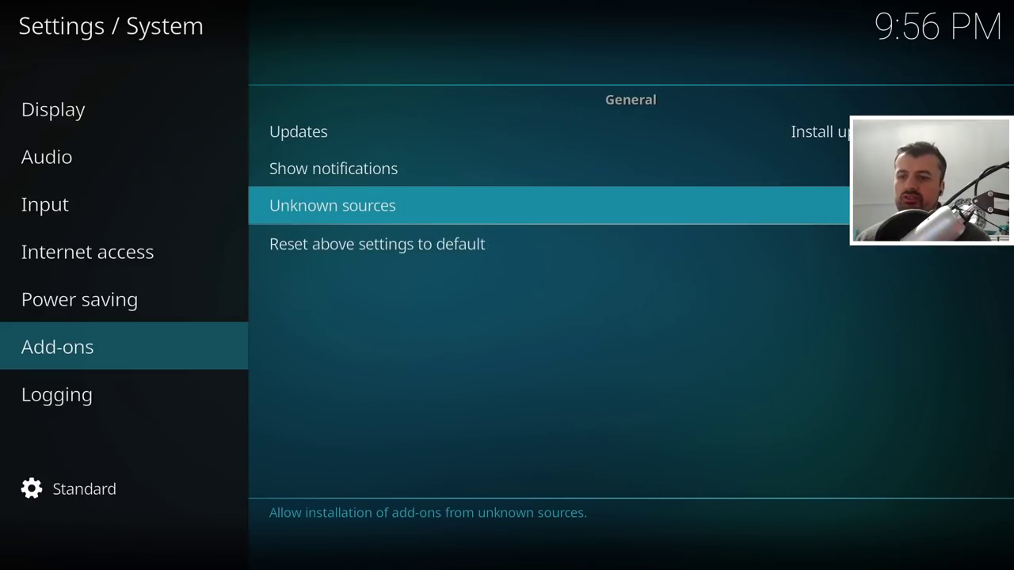
pyautogui.press('Escape')
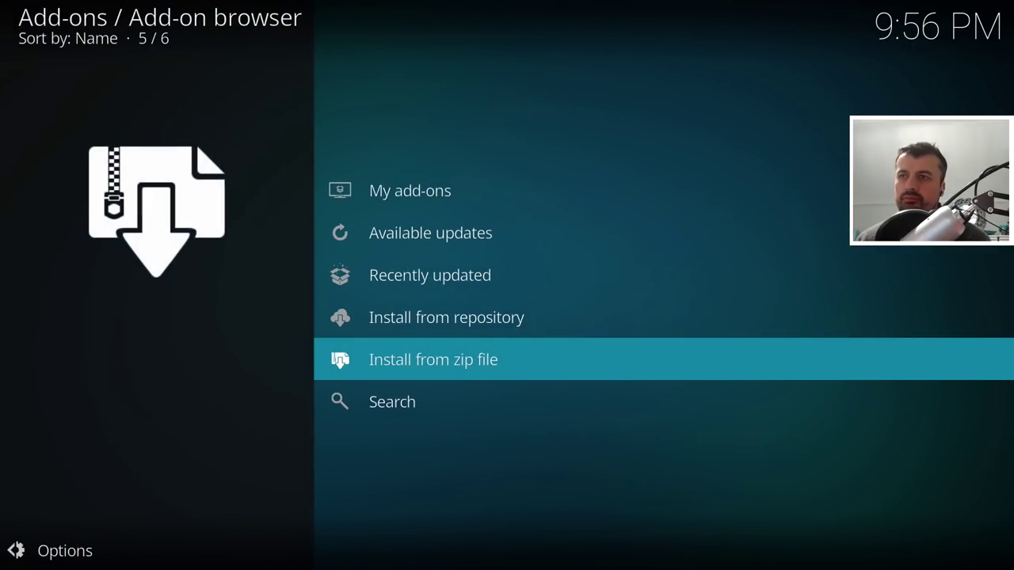
# Install repository.zachmorris-1.0.0.zip from External storage > Downloader.
pyautogui.press('Return')
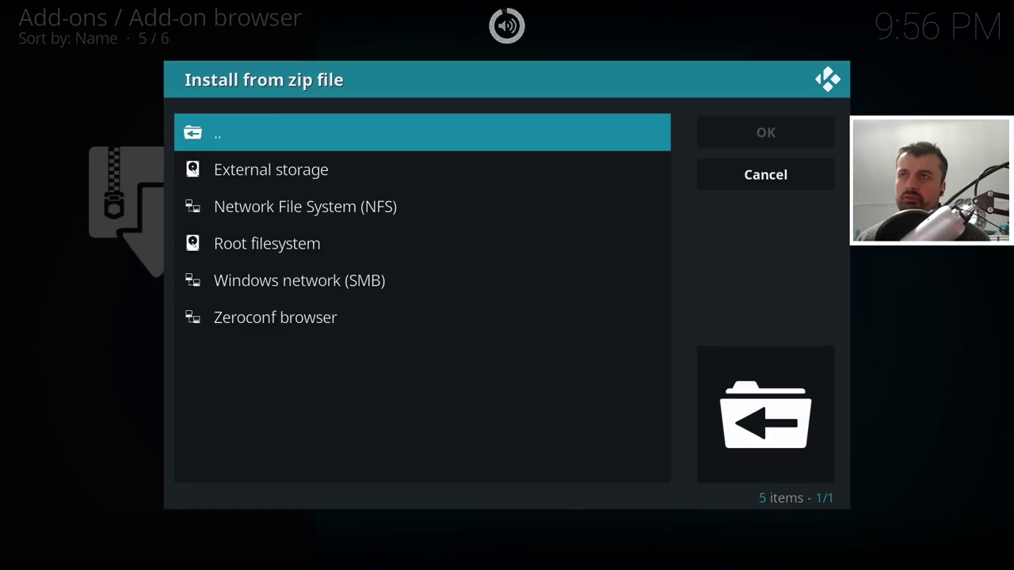
pyautogui.press('Down')
pyautogui.press('Return')
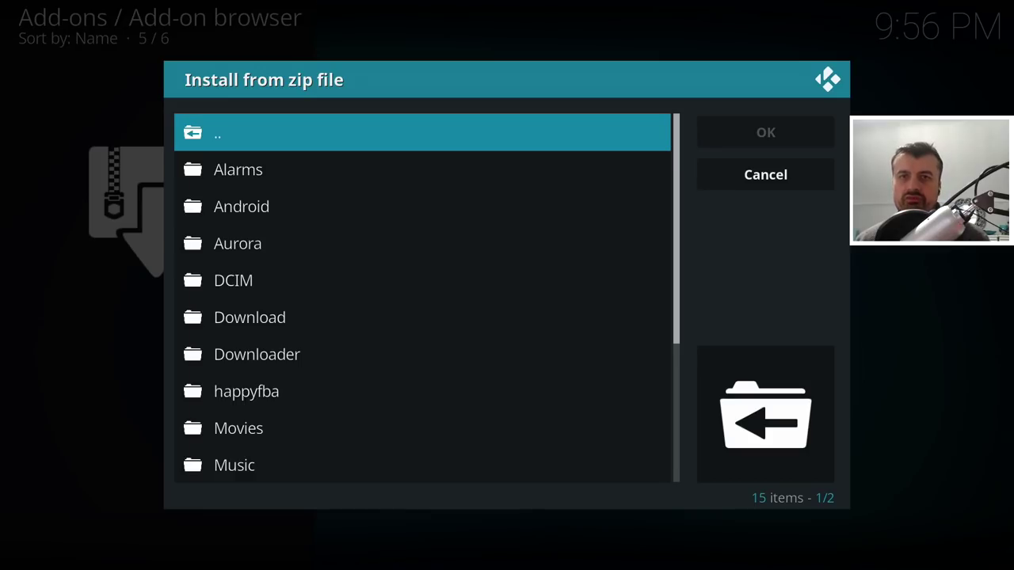
pyautogui.press('Down')
pyautogui.press('Down')
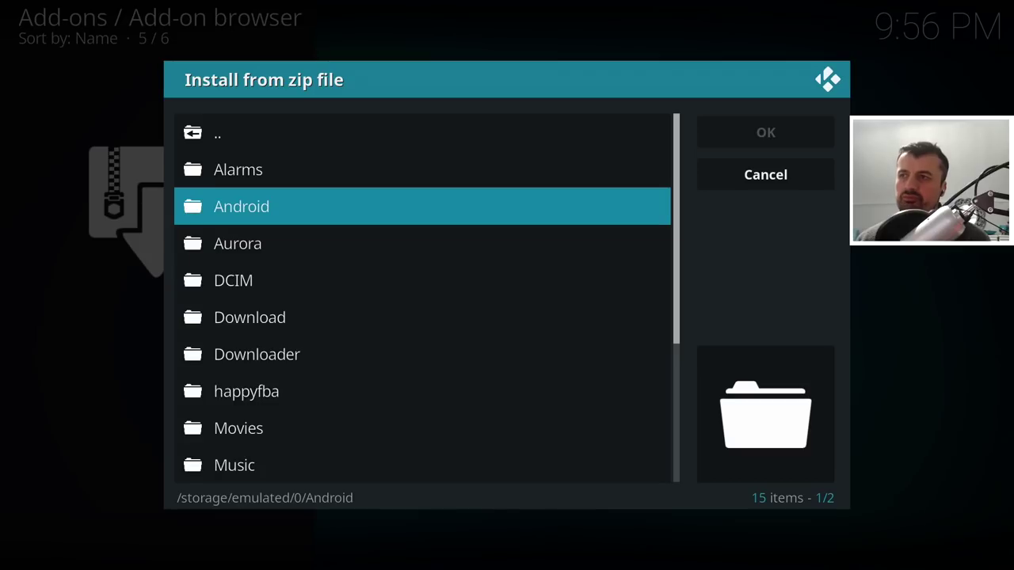
pyautogui.press('Down')
pyautogui.press('Down')
pyautogui.press('Down')
pyautogui.press('Down')
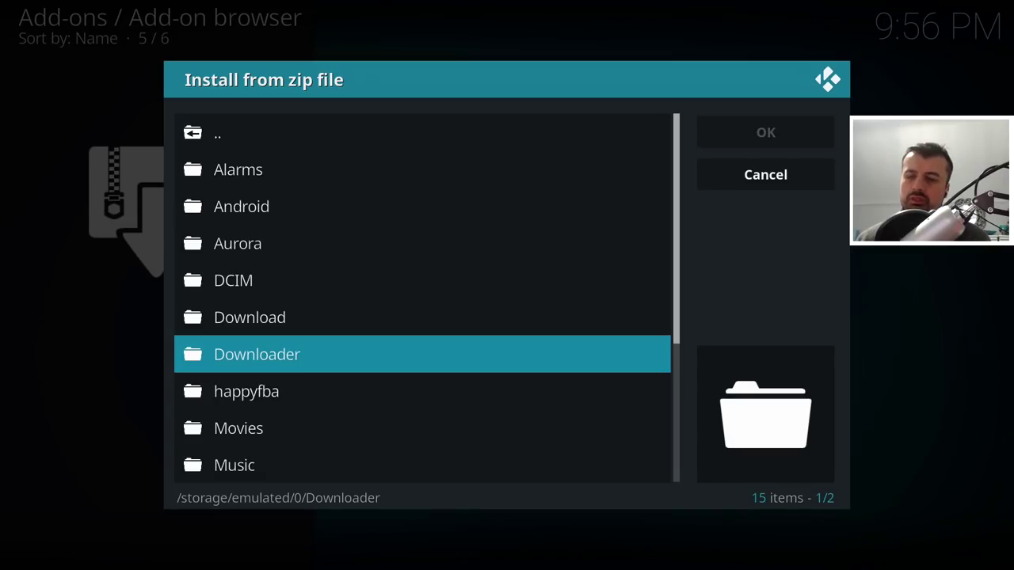
pyautogui.press('Return')
pyautogui.press('Down')
pyautogui.press('Down')
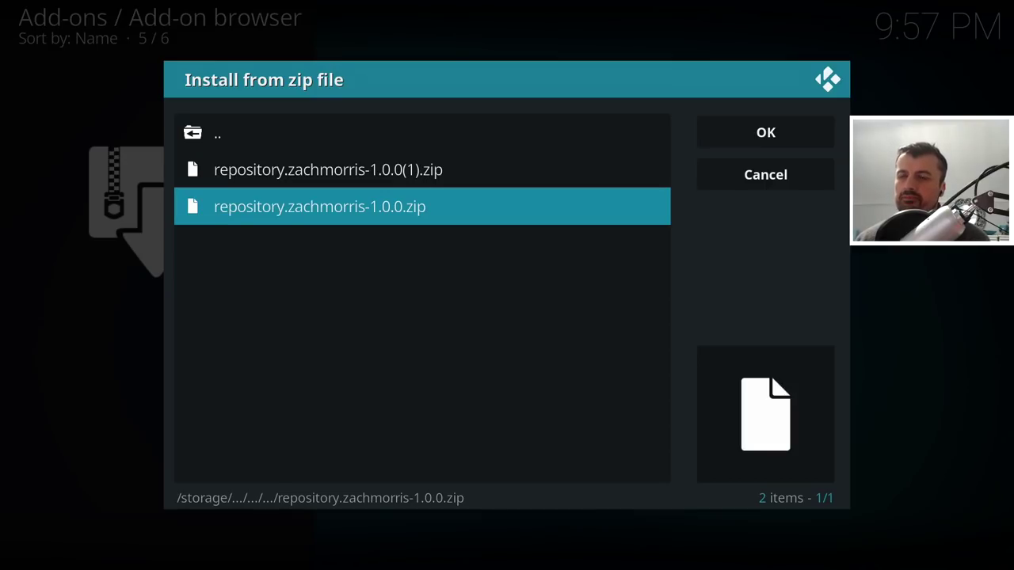
pyautogui.press('Return')
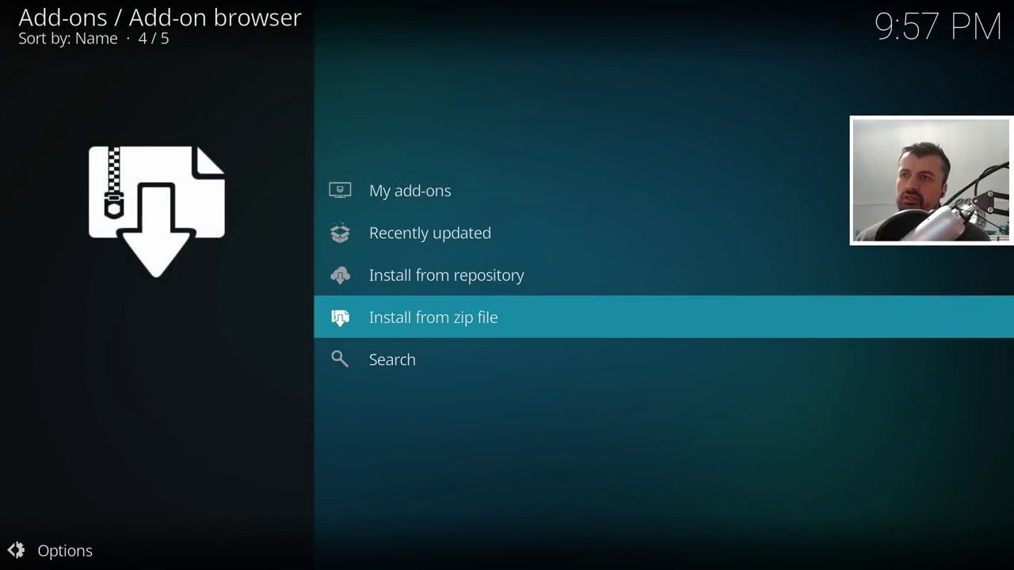
# Open Internet Archive Game Launcher's details in Zach Morris Add-ons > Video add-ons.
pyautogui.press('Up')
pyautogui.press('Return')
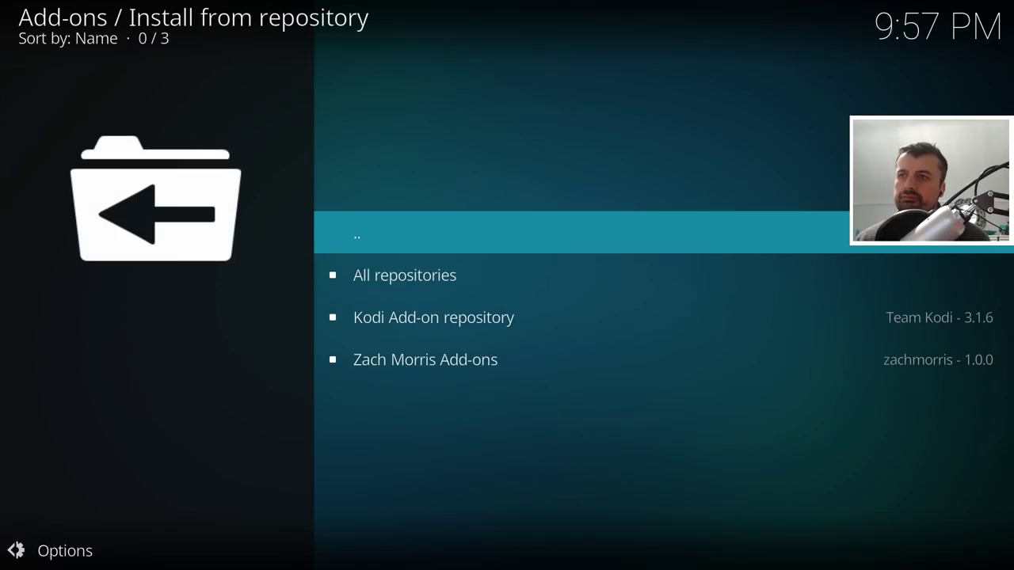
pyautogui.press('Down')
pyautogui.press('Down')
pyautogui.press('Down')
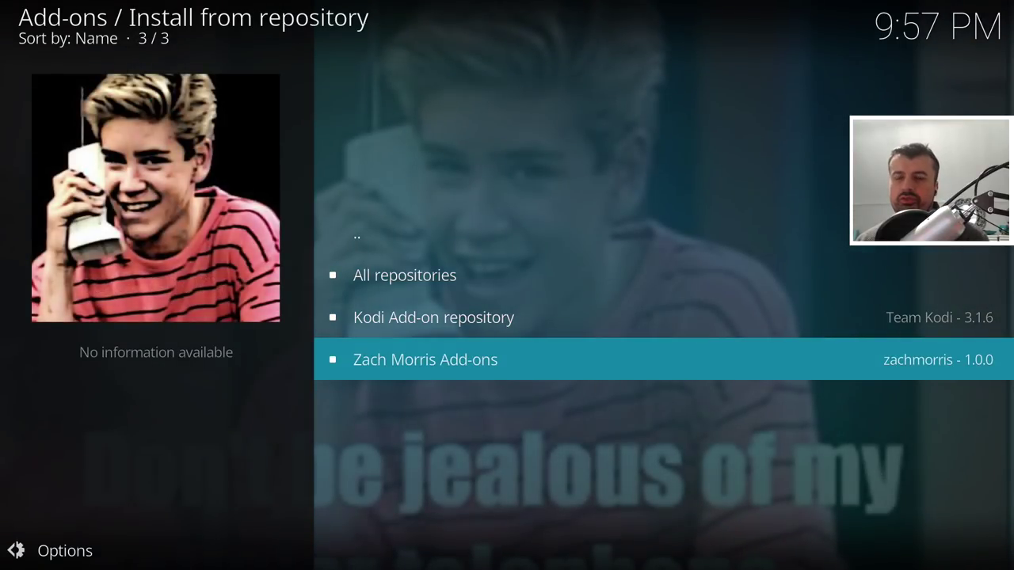
pyautogui.press('Return')
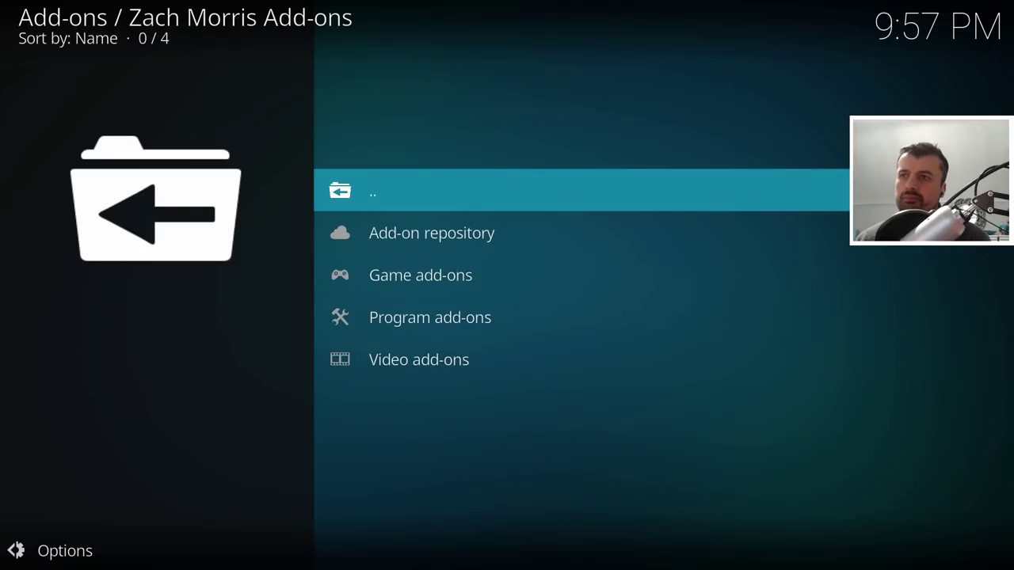
pyautogui.press('Down')
pyautogui.press('Down')
pyautogui.press('Down')
pyautogui.press('Down')
pyautogui.press('Return')
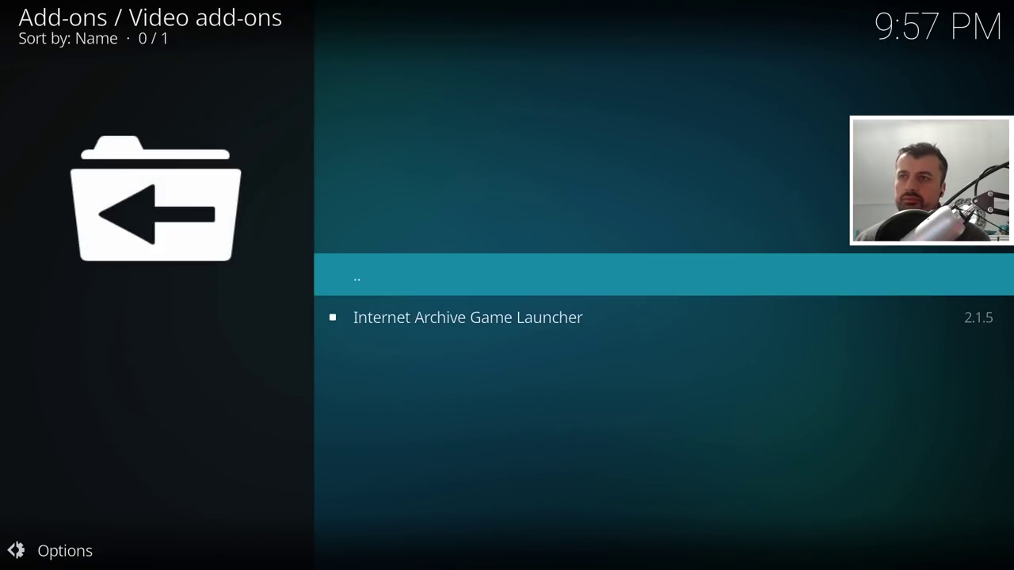
pyautogui.press('Down')
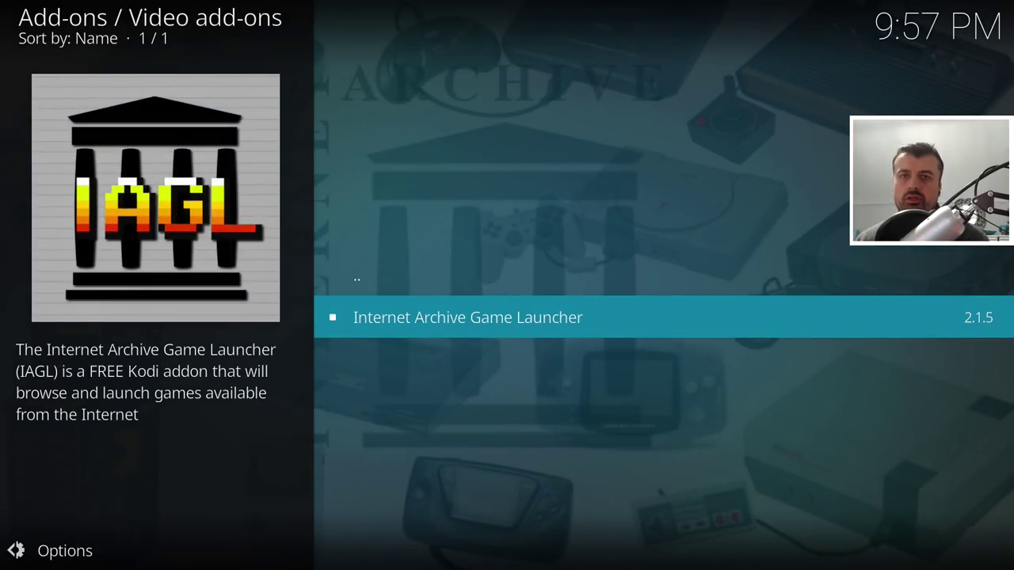
pyautogui.press('Return')
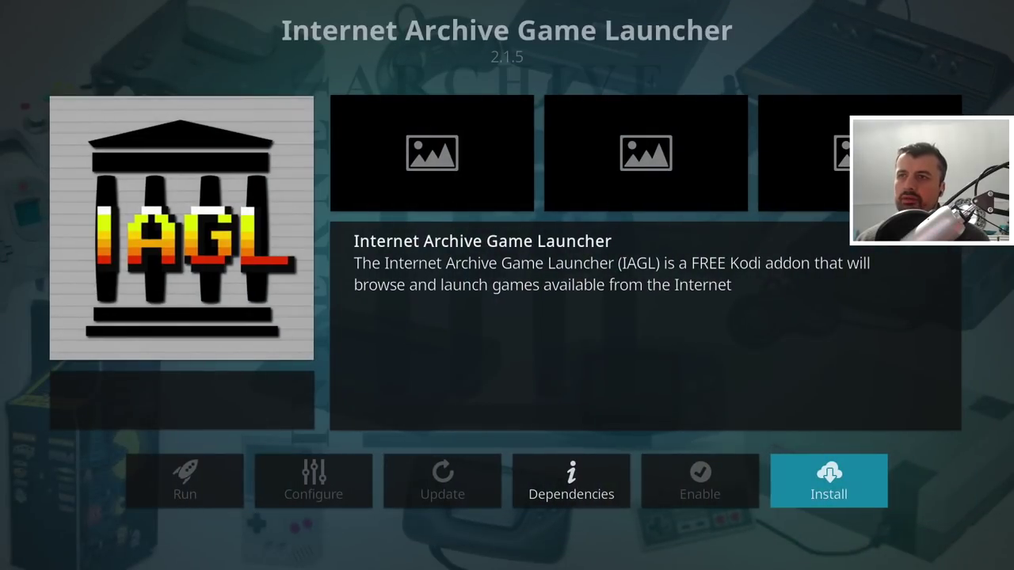
# Install the launcher with its additional add-ons, answer the YouTube wizard prompt, and reopen its info page.
pyautogui.press('Return')
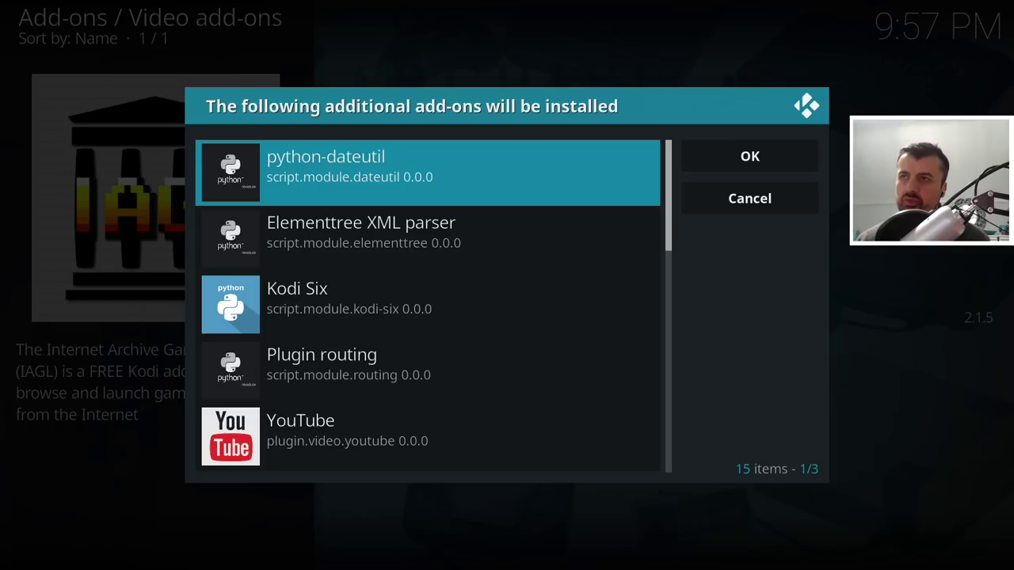
pyautogui.press('Right')
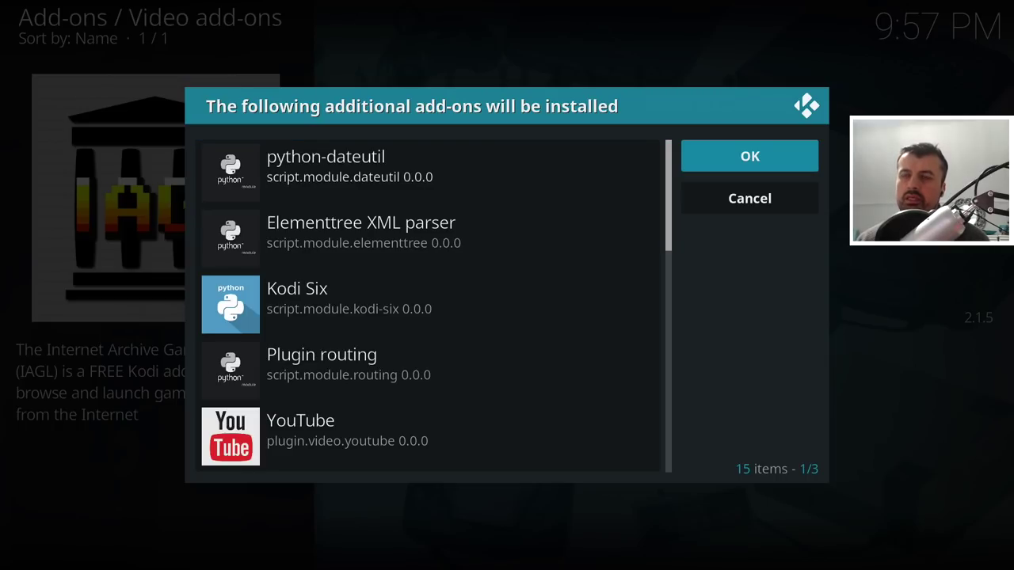
pyautogui.press('Return')
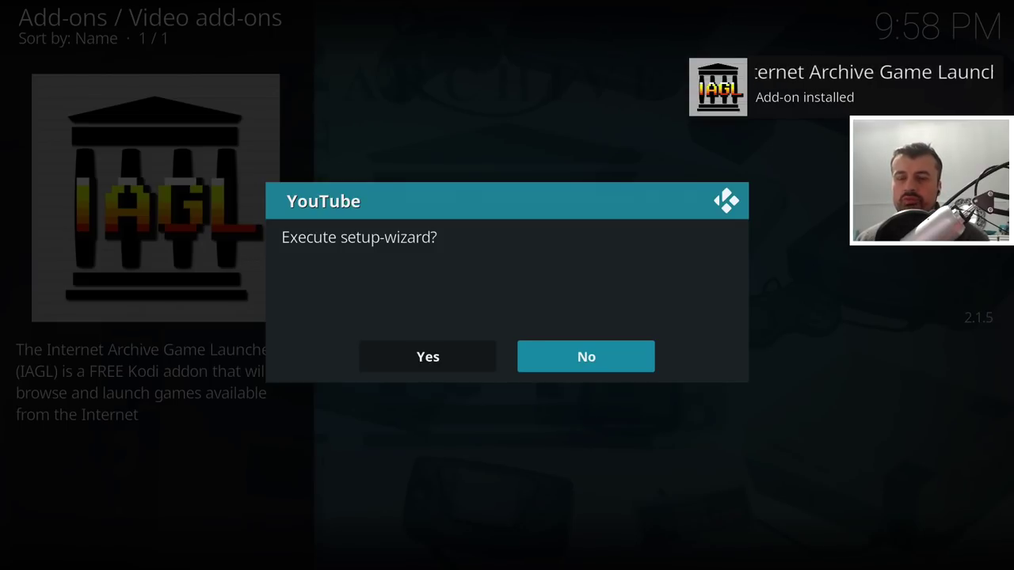
pyautogui.press('Left')
pyautogui.press('Return')
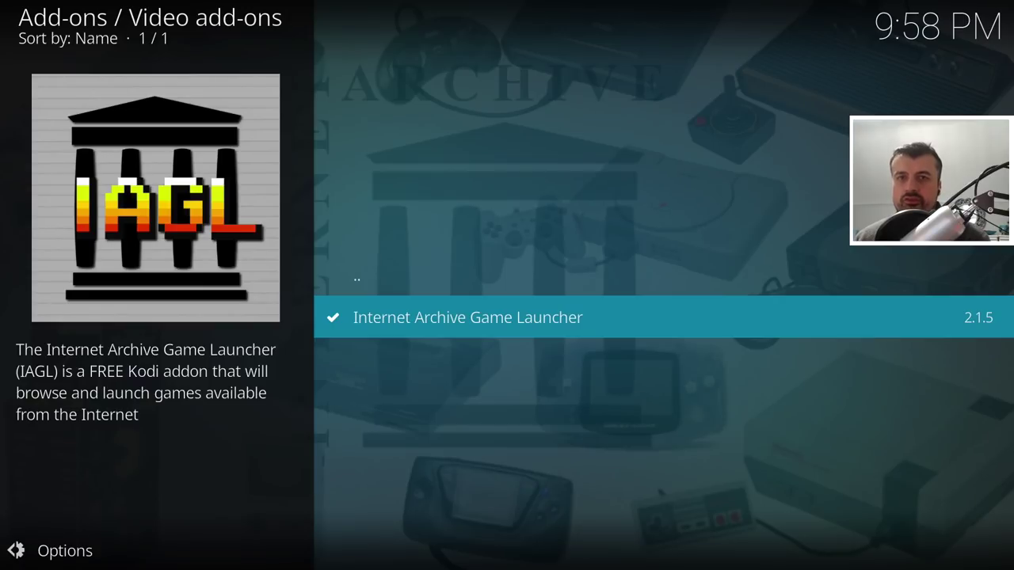
pyautogui.press('Return')
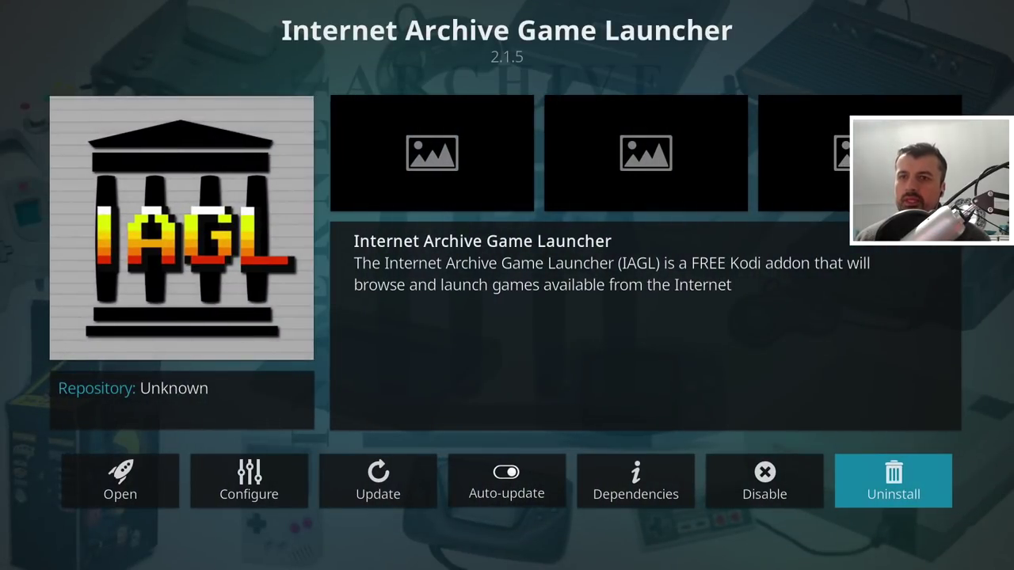
pyautogui.press('Left')
pyautogui.press('Left')
pyautogui.press('Left')
pyautogui.press('Left')
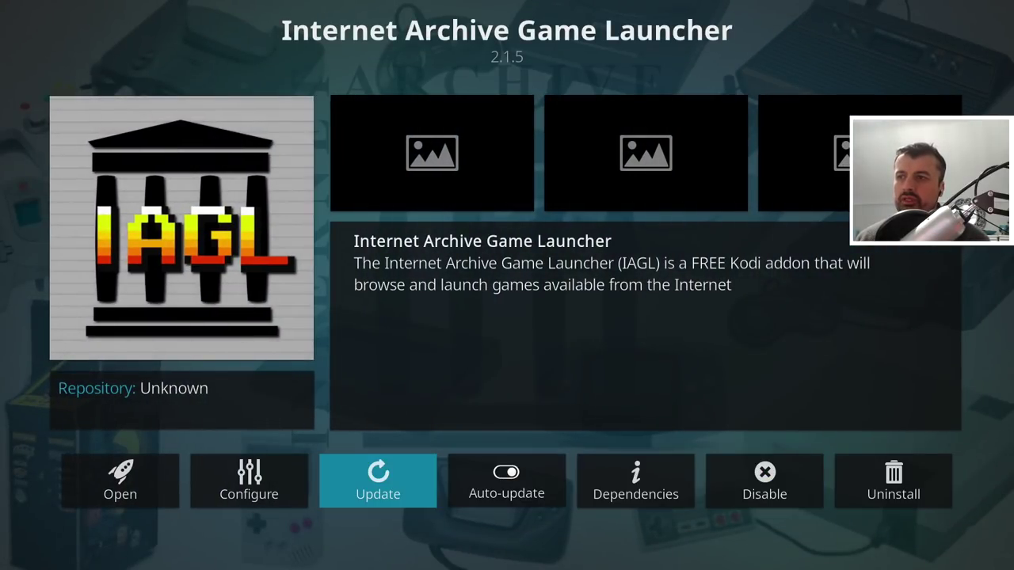
pyautogui.press('Left')
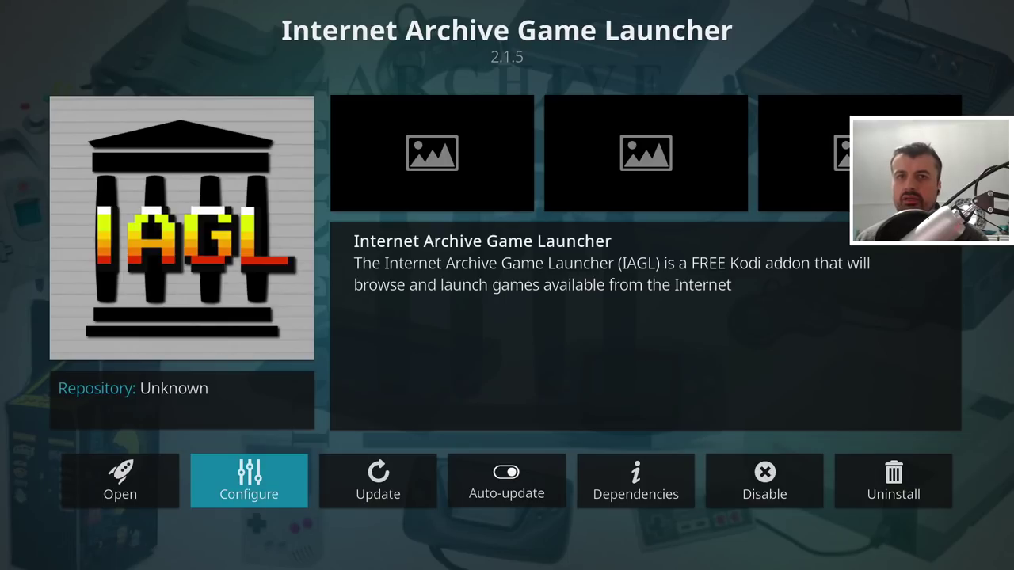
# Set the IAGL Cache Size (MB) setting to 1 GB.
pyautogui.press('Return')
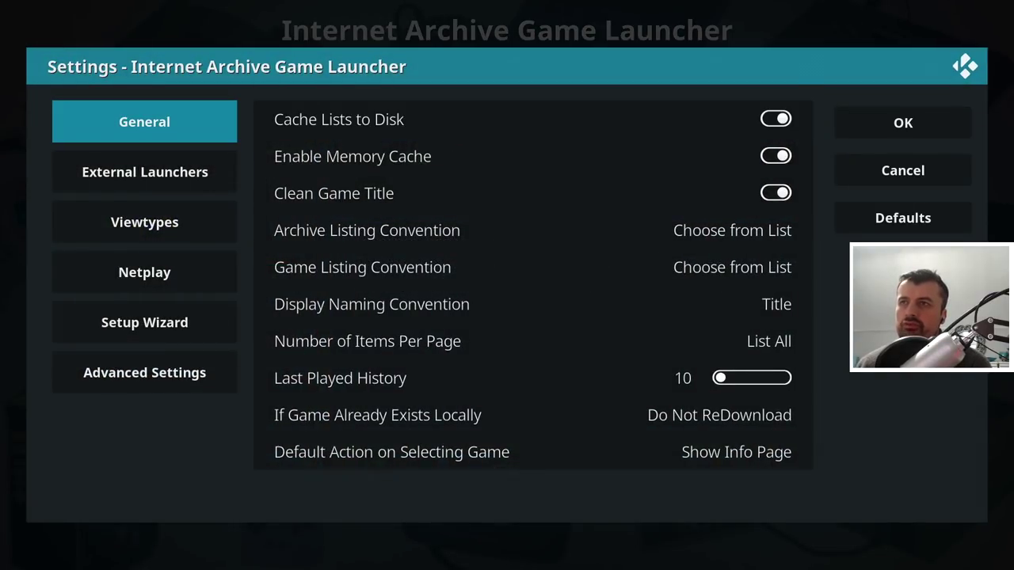
pyautogui.press('Right')
pyautogui.press('Down')
pyautogui.press('Down')
pyautogui.press('Down')
pyautogui.press('Down')
pyautogui.press('Down')
pyautogui.press('Down')
pyautogui.press('Down')
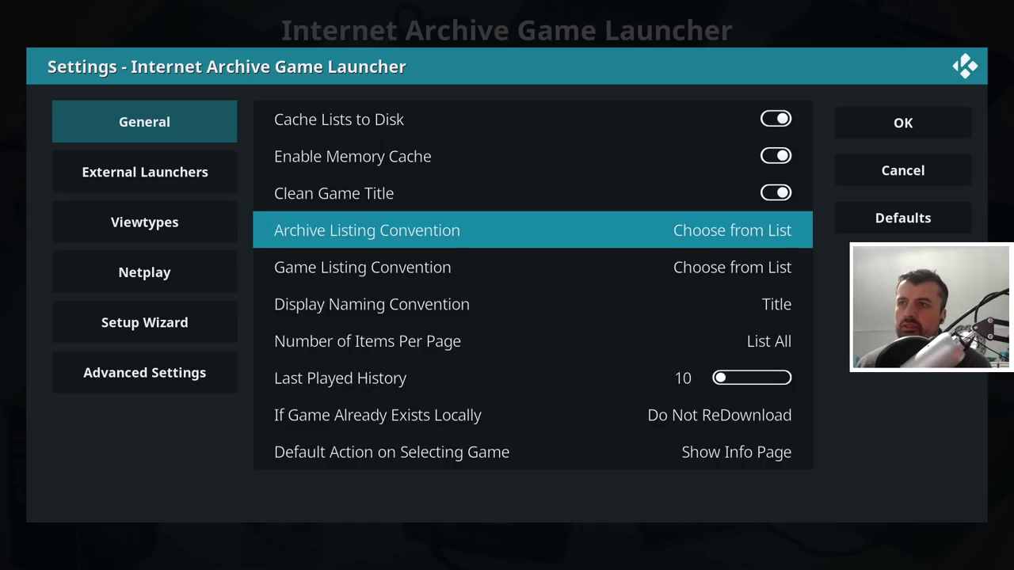
pyautogui.press('Down')
pyautogui.press('Down')
pyautogui.press('Down')
pyautogui.press('Down')
pyautogui.press('Down')
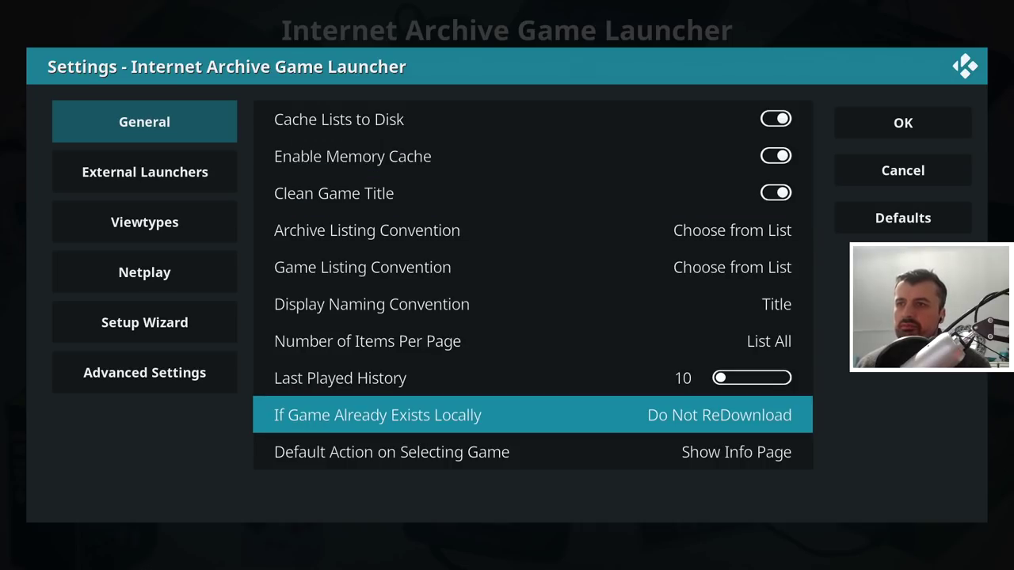
pyautogui.press('Down')
pyautogui.press('Down')
pyautogui.press('Down')
pyautogui.press('Down')
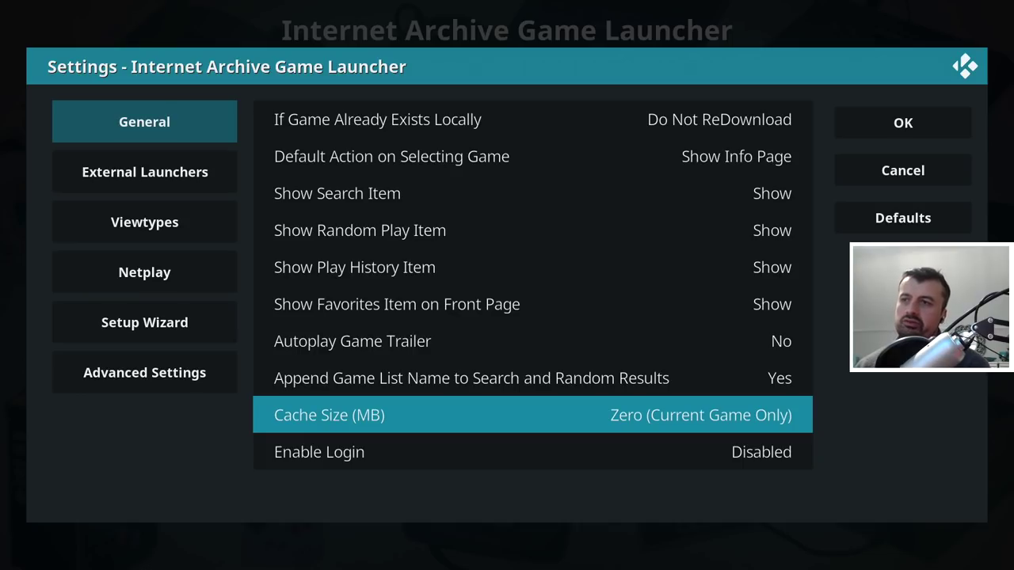
pyautogui.press('Return')
pyautogui.press('Down')
pyautogui.press('Down')
pyautogui.press('Down')
pyautogui.press('Down')
pyautogui.press('Down')
pyautogui.press('Down')
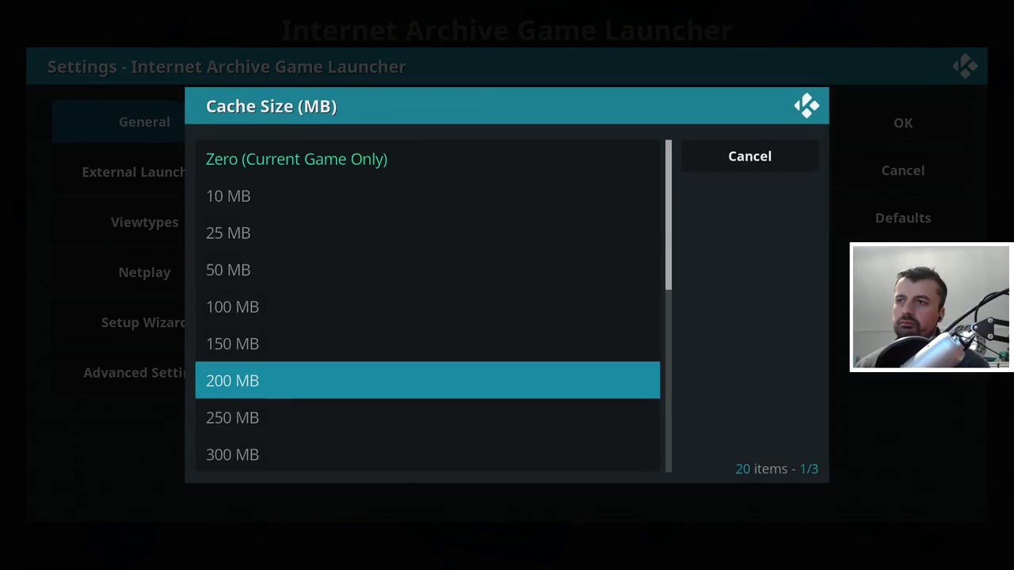
pyautogui.press('Down')
pyautogui.press('Down')
pyautogui.press('Down')
pyautogui.press('Down')
pyautogui.press('Down')
pyautogui.press('Down')
pyautogui.press('Down')
pyautogui.press('Down')
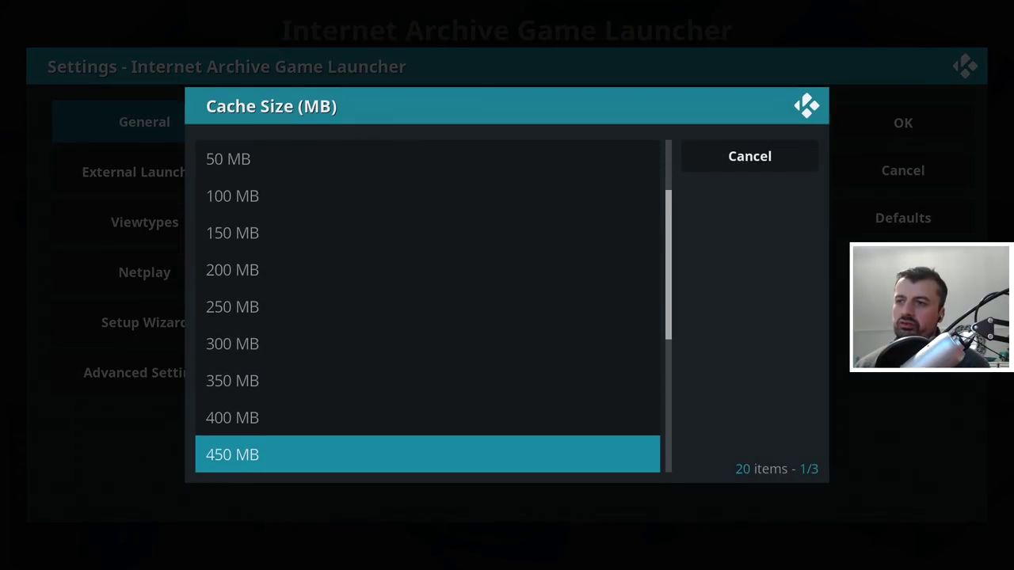
pyautogui.press('Up')
pyautogui.press('Return')
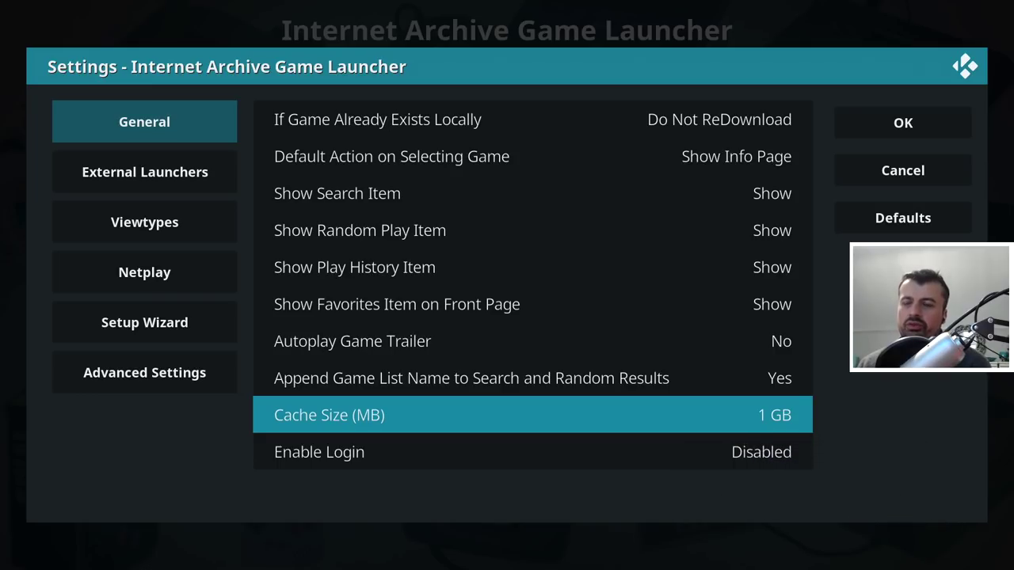
pyautogui.press('Up')
pyautogui.press('Down')
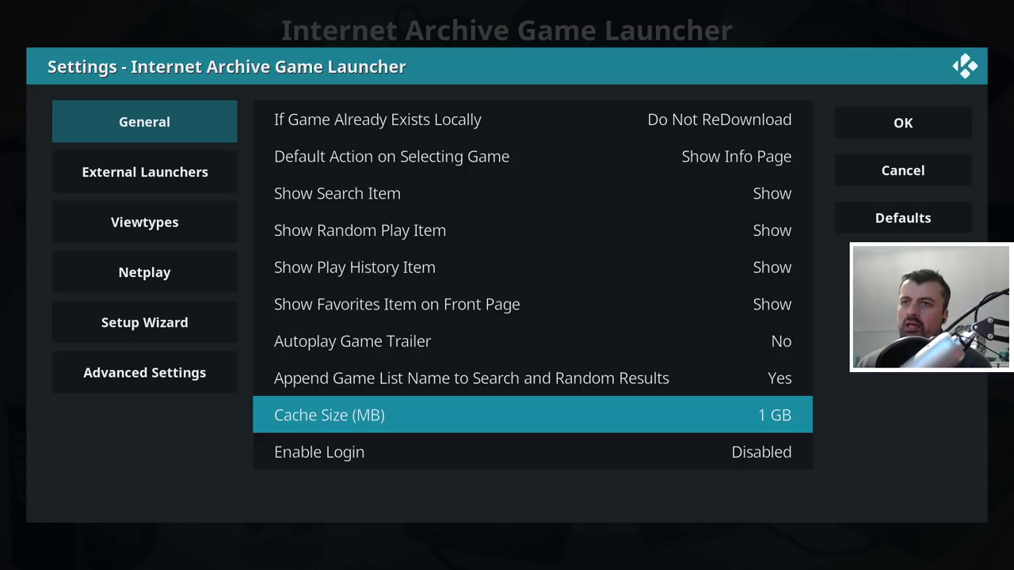
# Go to the Setup Wizard settings category and highlight Execute Setup Wizard.
pyautogui.press('Left')
pyautogui.press('Down')
pyautogui.press('Down')
pyautogui.press('Down')
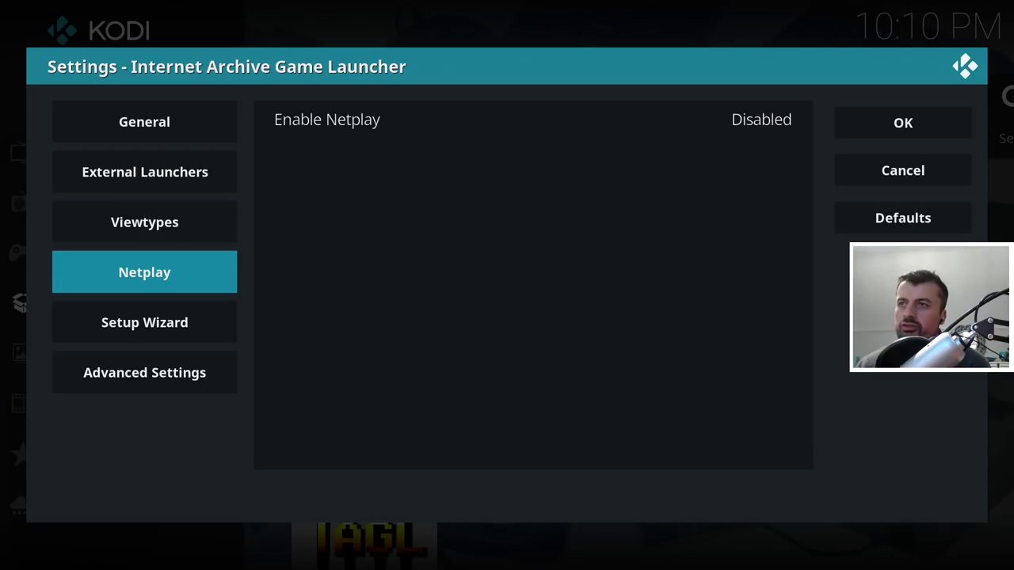
pyautogui.press('Down')
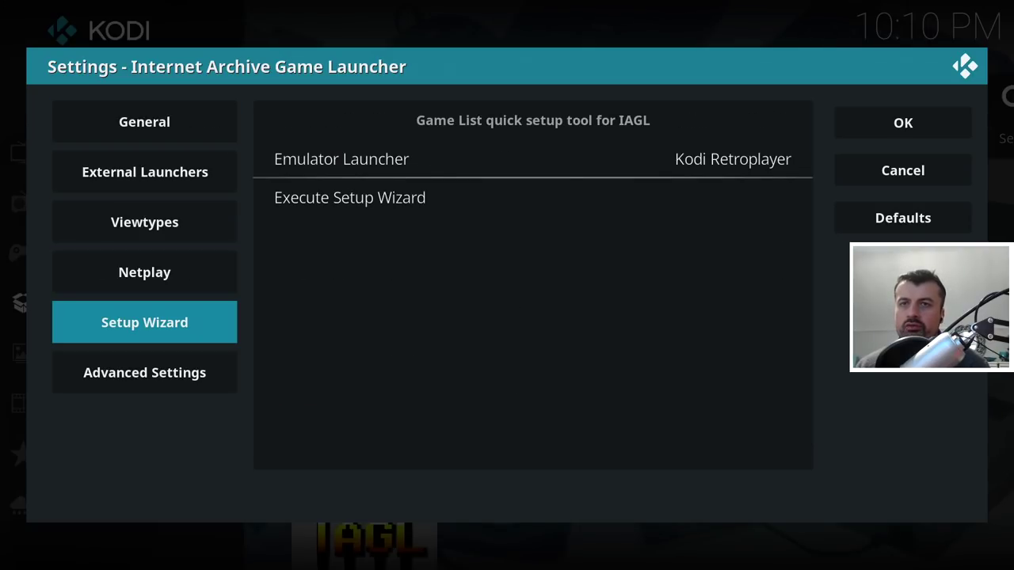
pyautogui.press('Right')
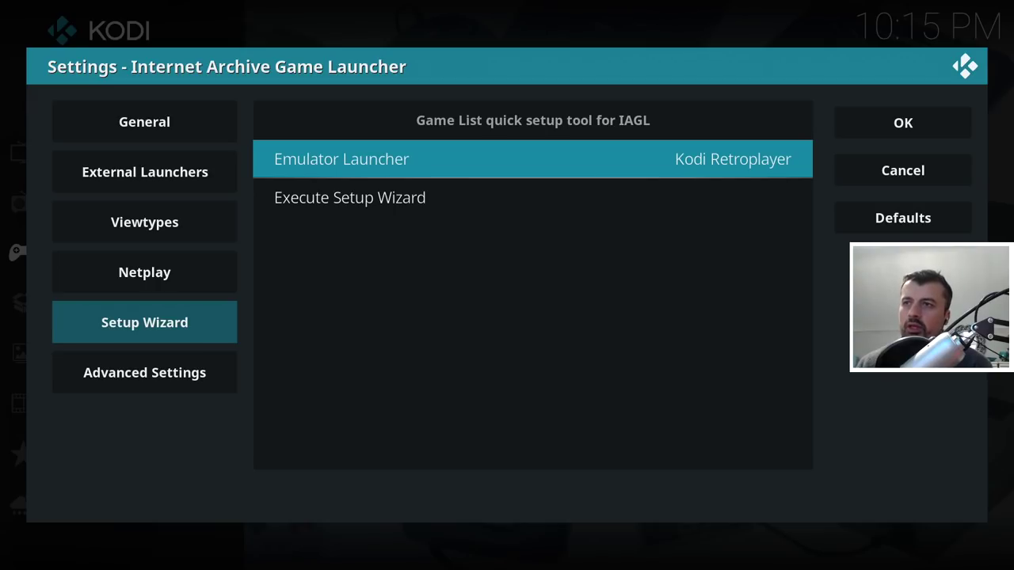
pyautogui.press('Down')
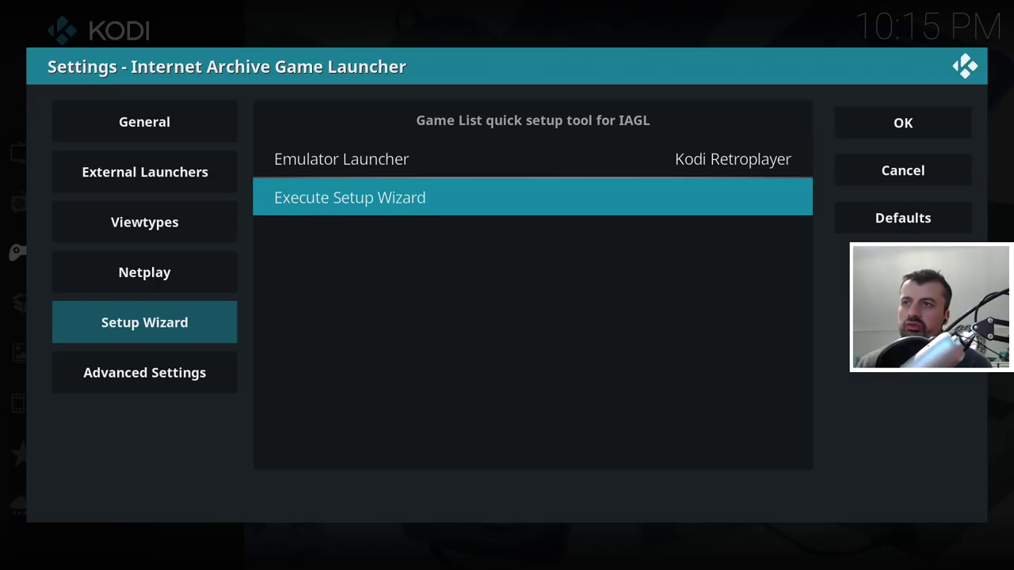
# Run the setup wizard answering No to the archive.org account, then launch IAGL.
pyautogui.press('Return')
pyautogui.press('Down')
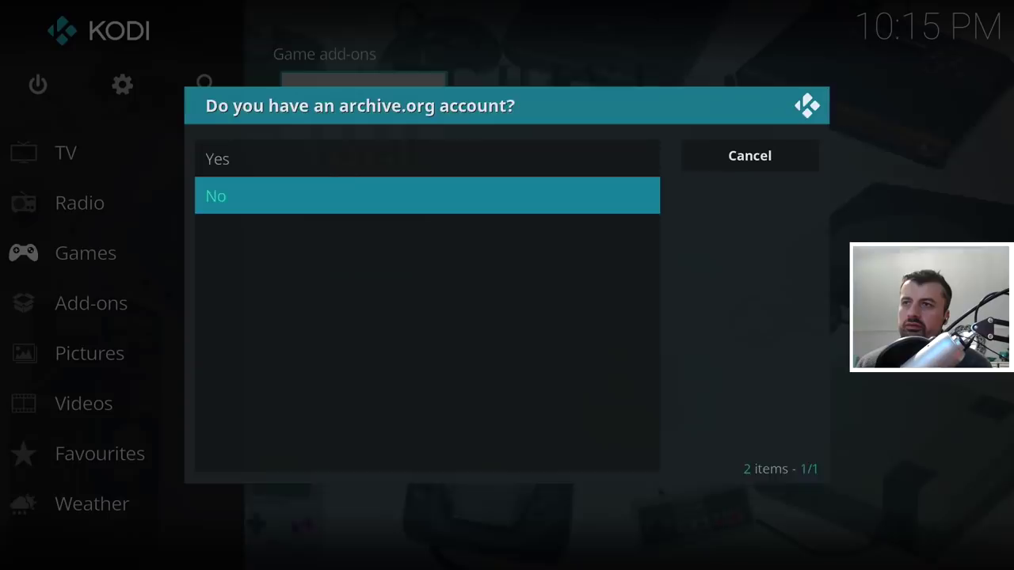
pyautogui.press('Return')
pyautogui.press('Return')
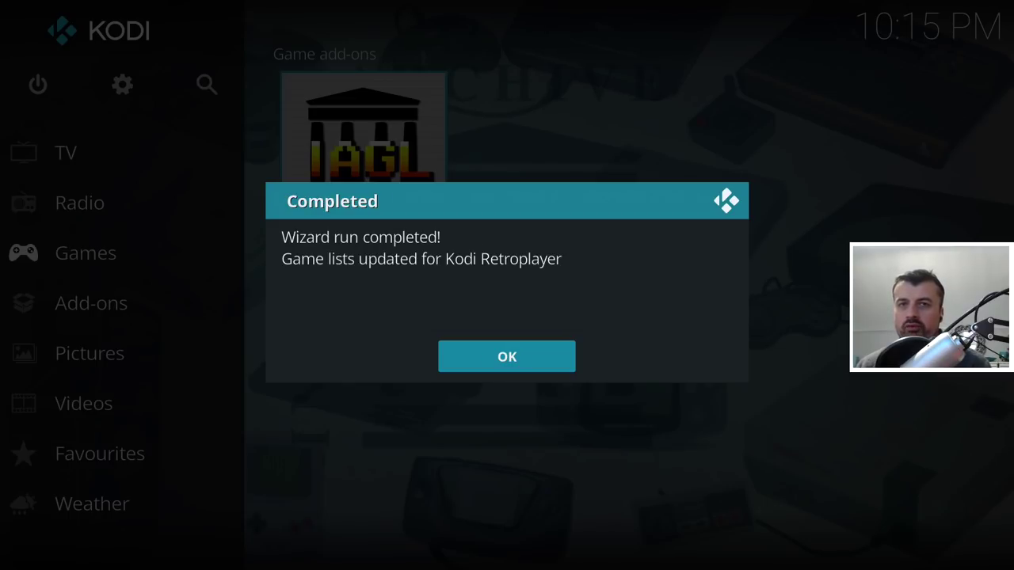
pyautogui.press('Return')
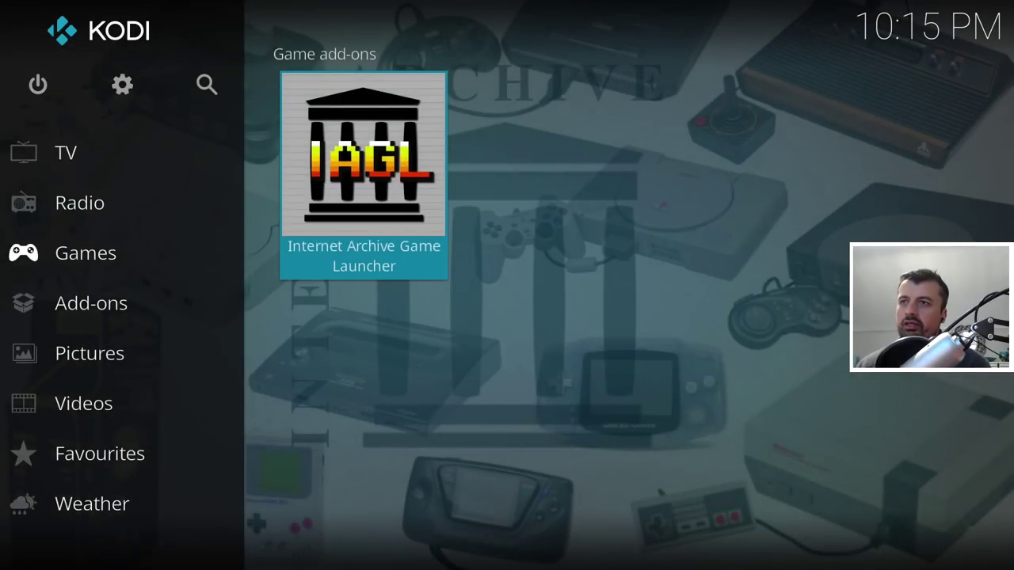
pyautogui.press('Return')
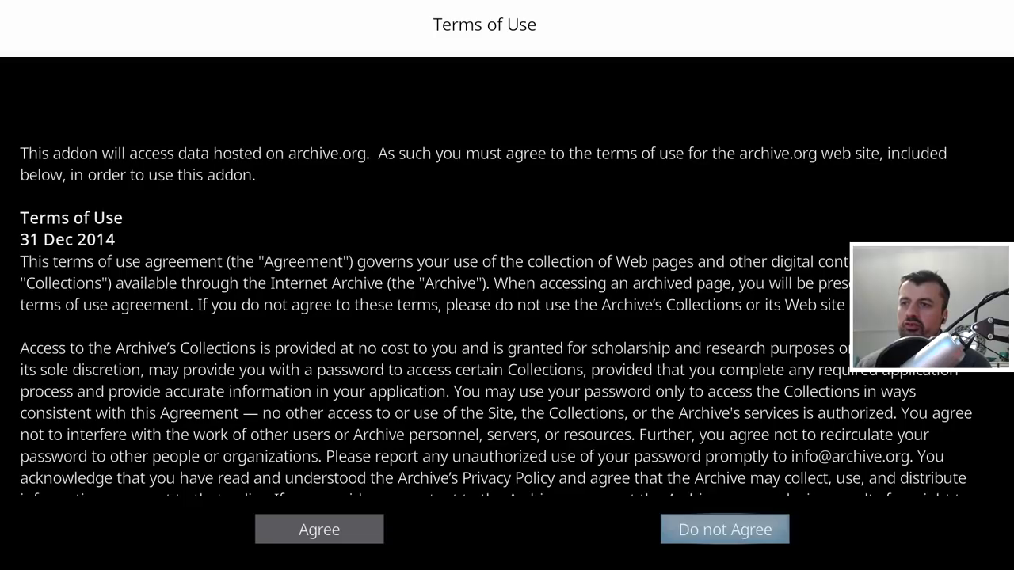
# Agree to the Terms of Use, preview the IAGL menu entries, and choose Browse by Category.
pyautogui.press('Left')
pyautogui.press('Return')
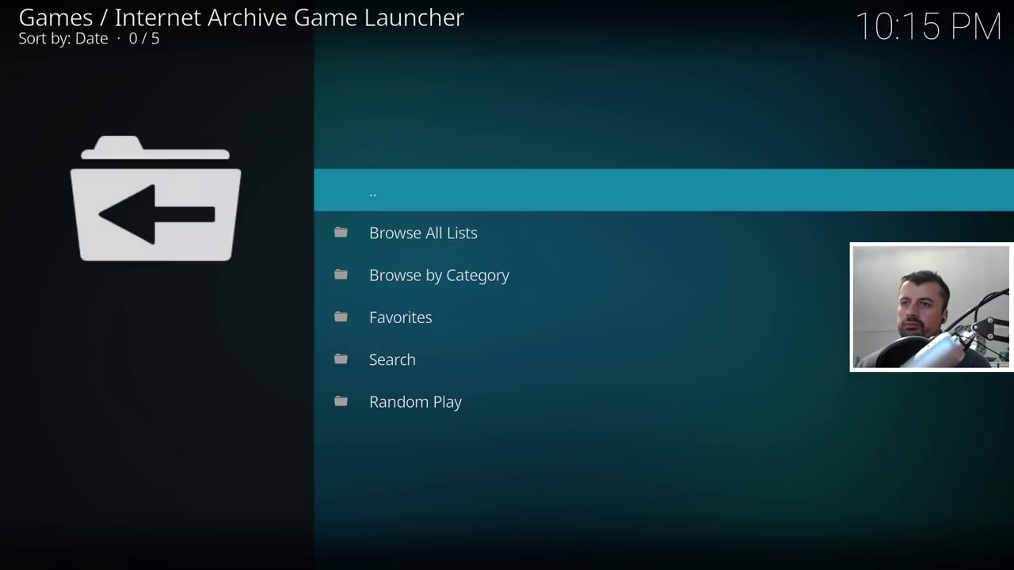
pyautogui.press('Down')
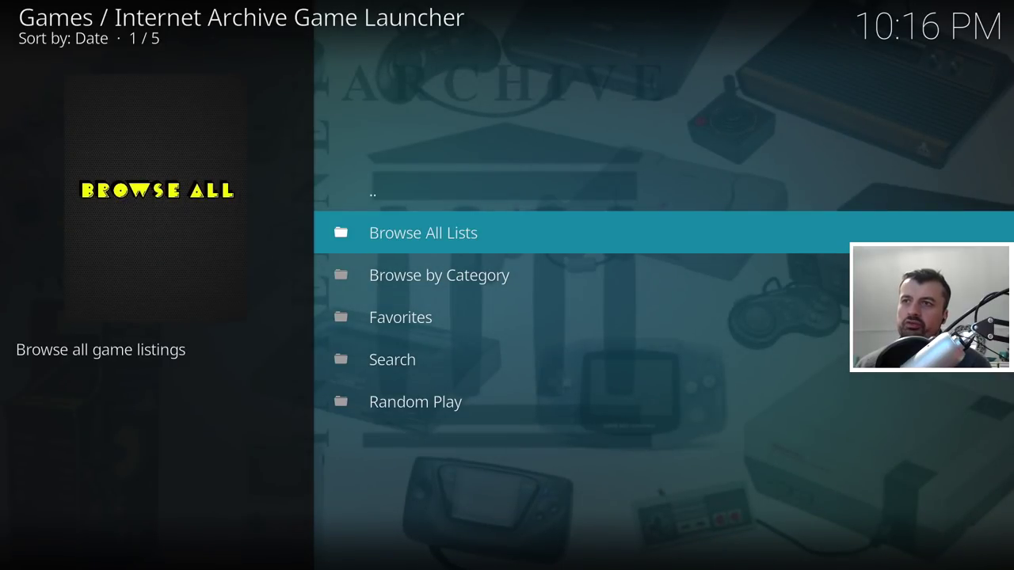
pyautogui.press('Down')
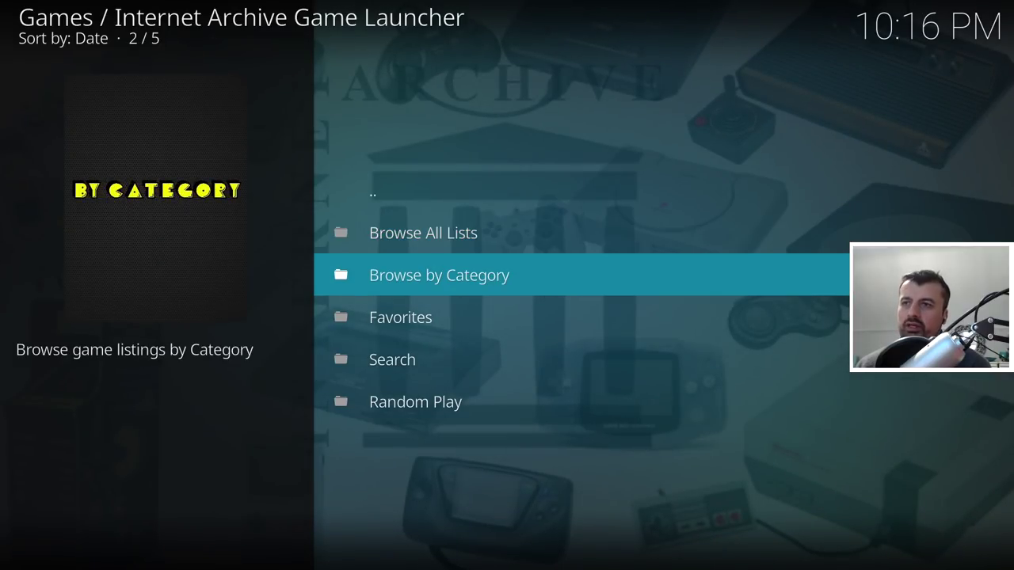
pyautogui.press('Down')
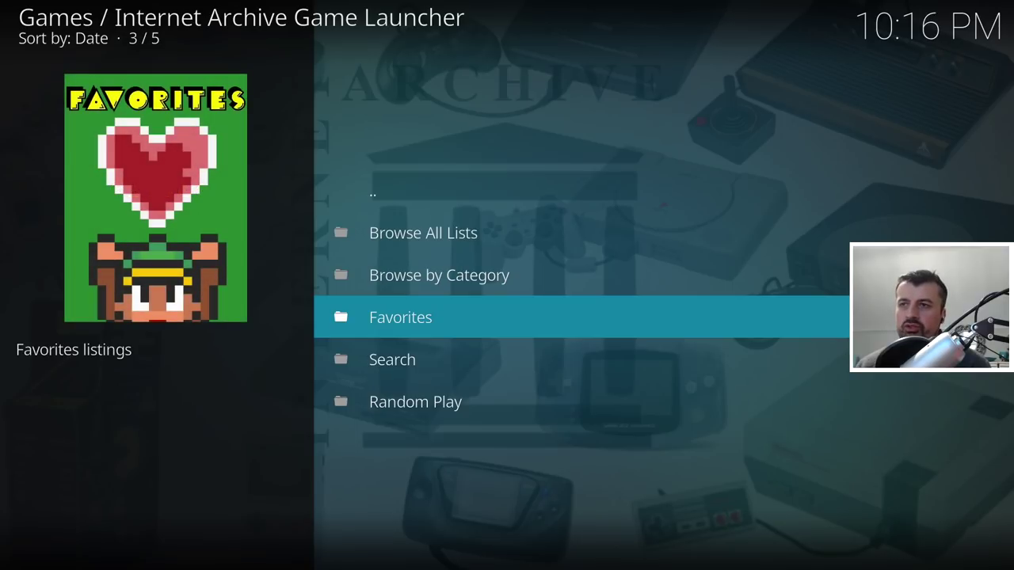
pyautogui.press('Down')
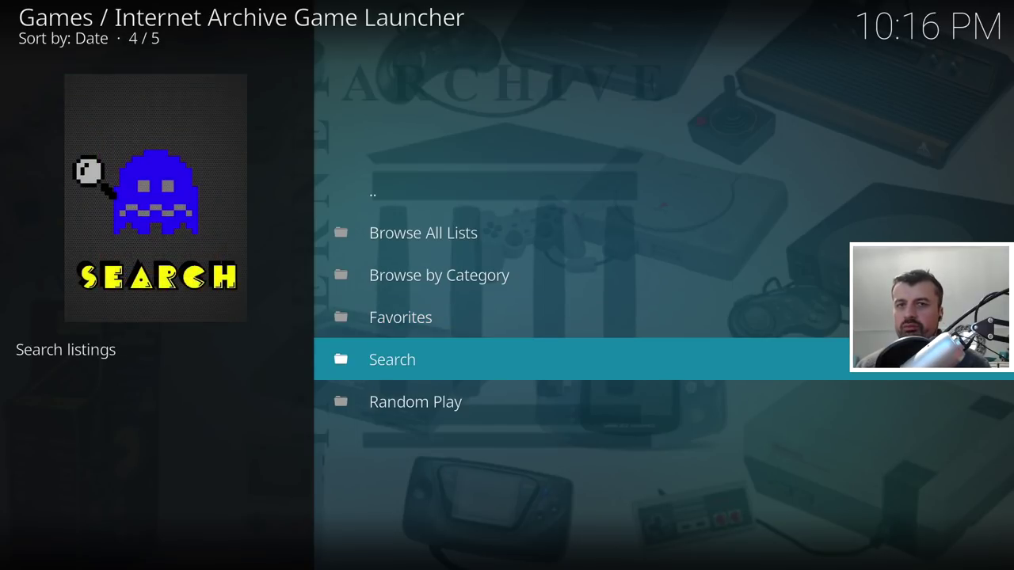
pyautogui.press('Down')
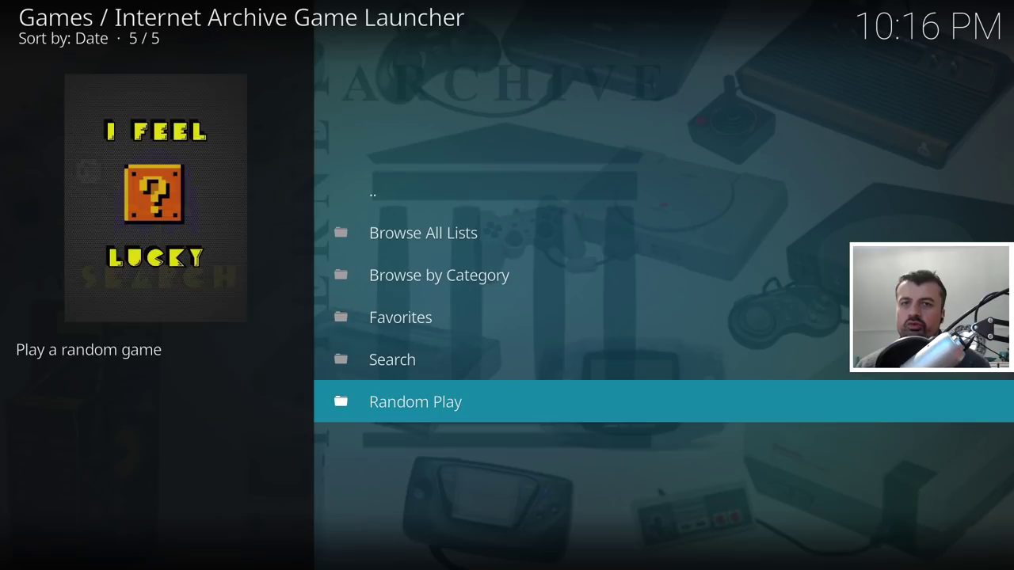
pyautogui.press('Up')
pyautogui.press('Up')
pyautogui.press('Up')
pyautogui.press('Up')
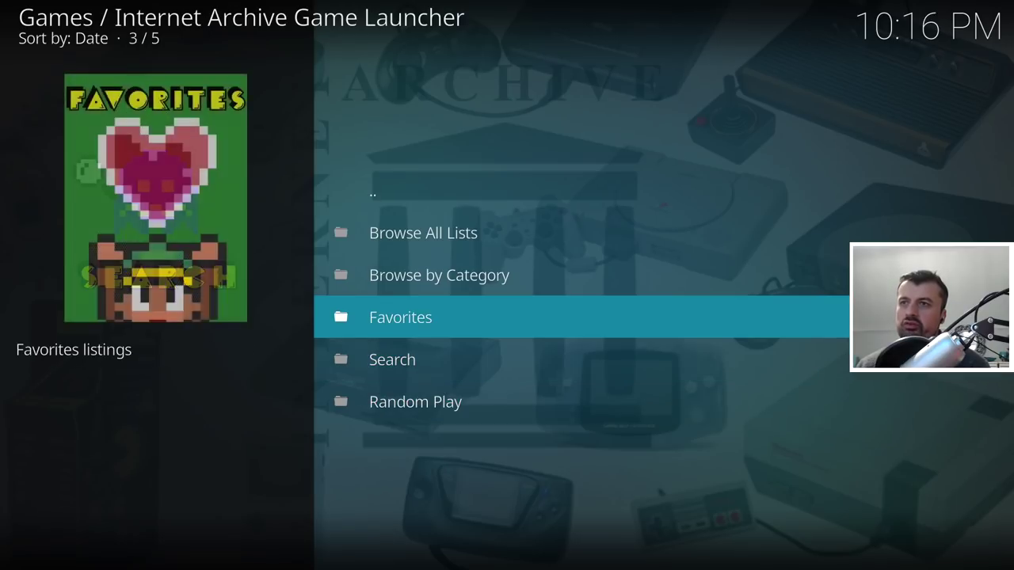
pyautogui.press('Down')
pyautogui.press('Return')
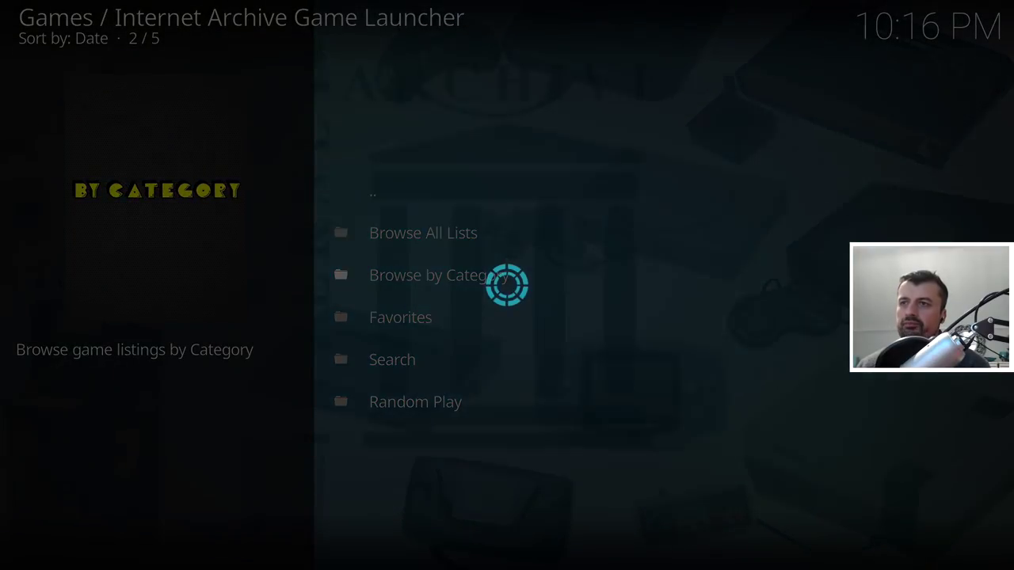
# Open the 8 Bit category's Internet Archive Best Of - Master System list.
pyautogui.press('Down')
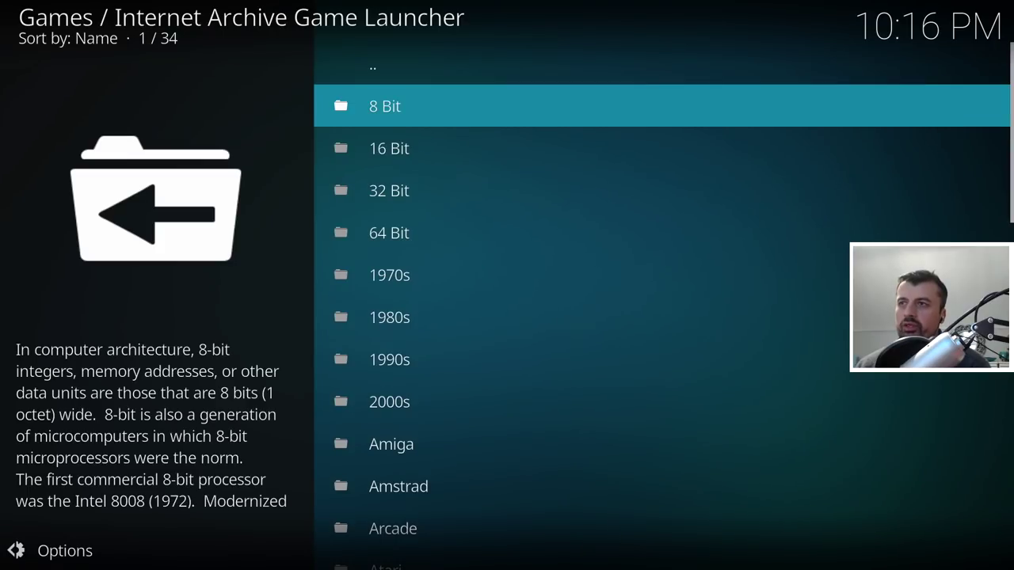
pyautogui.press('Down')
pyautogui.press('Up')
pyautogui.press('Return')
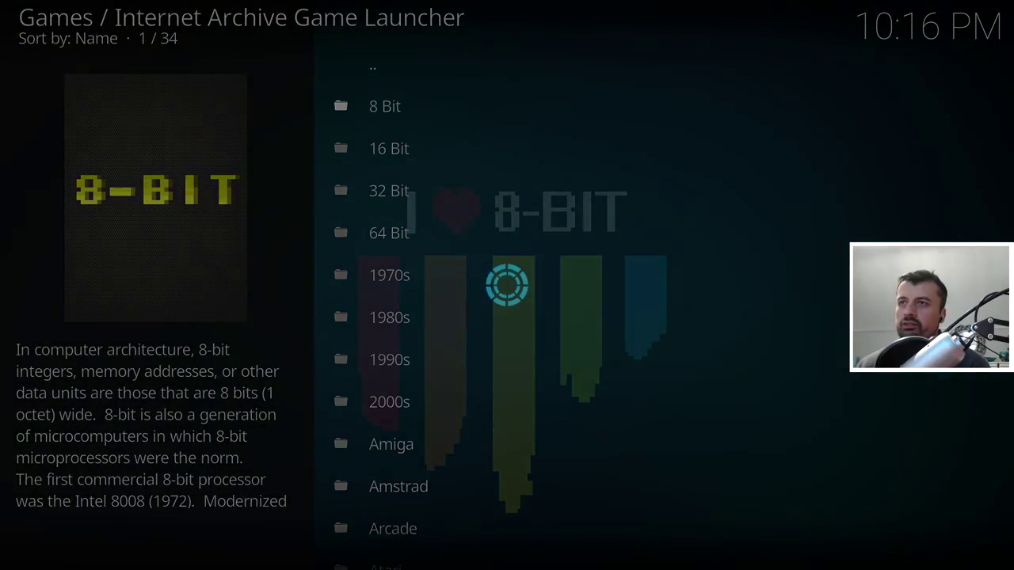
pyautogui.press('Down')
pyautogui.press('Down')
pyautogui.press('Down')
pyautogui.press('Down')
pyautogui.press('Down')
pyautogui.press('Down')
pyautogui.press('Down')
pyautogui.press('Down')
pyautogui.press('Down')
pyautogui.press('Down')
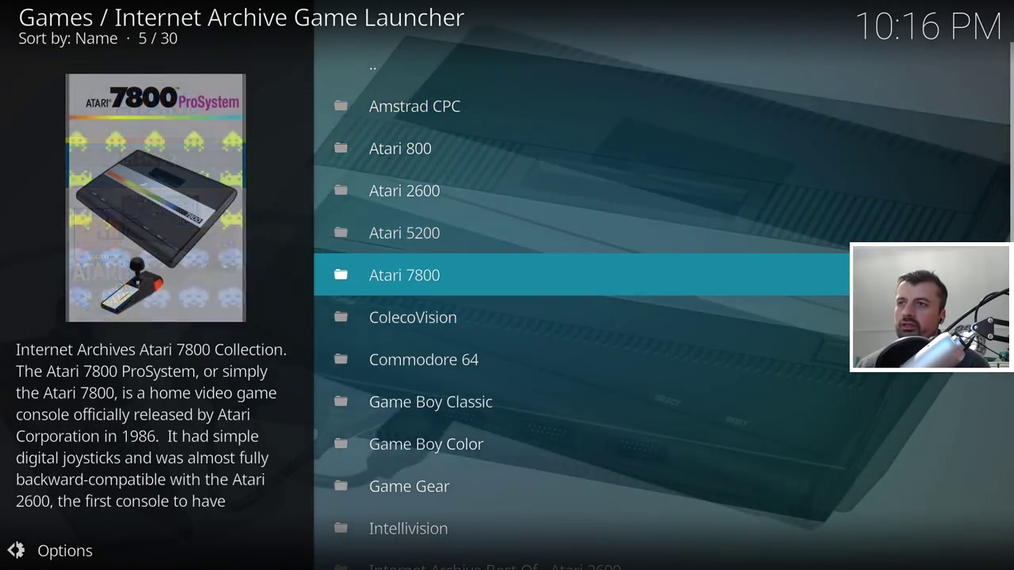
pyautogui.press('Down')
pyautogui.press('Down')
pyautogui.press('Down')
pyautogui.press('Down')
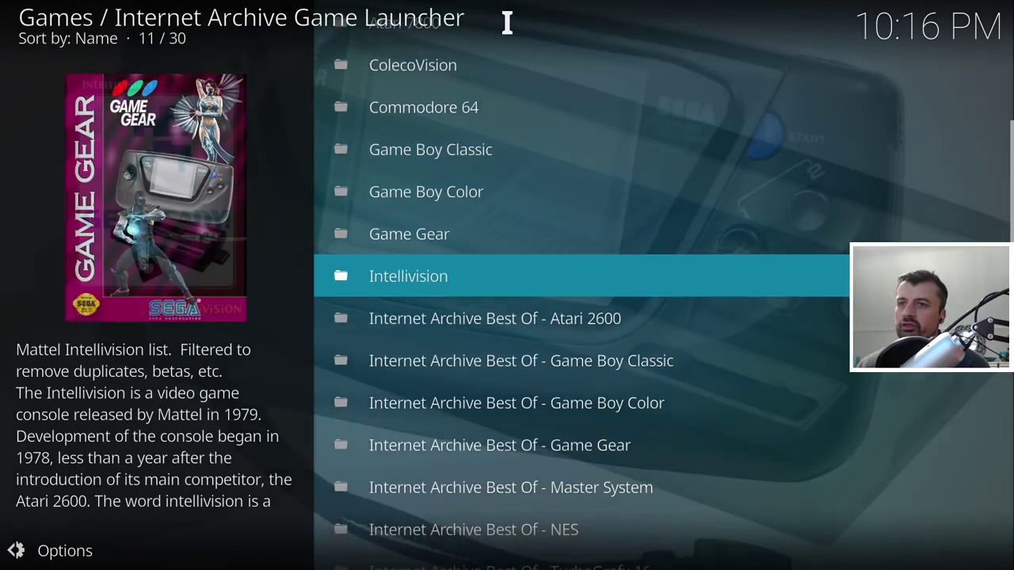
pyautogui.press('Down')
pyautogui.press('Down')
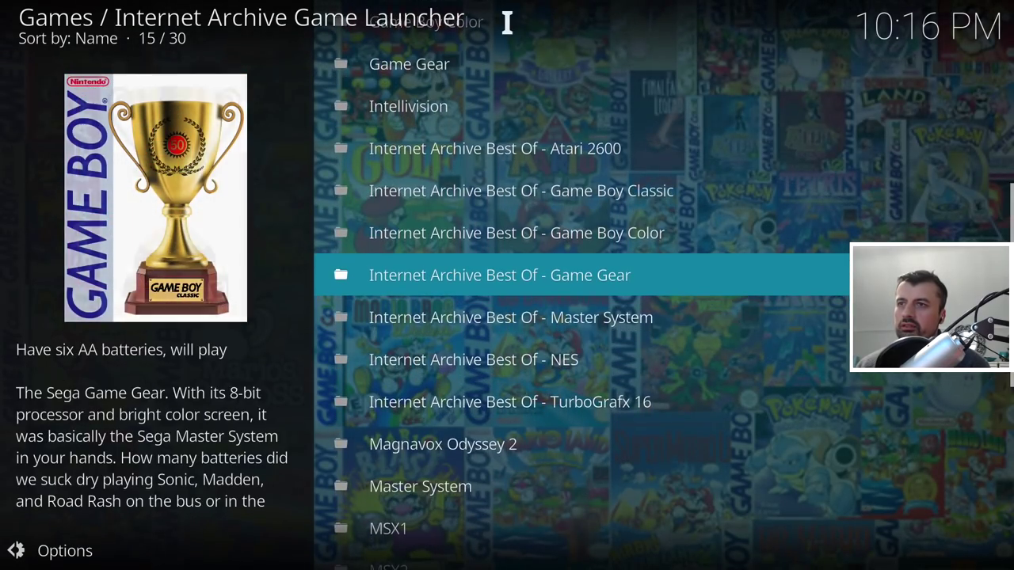
pyautogui.press('Return')
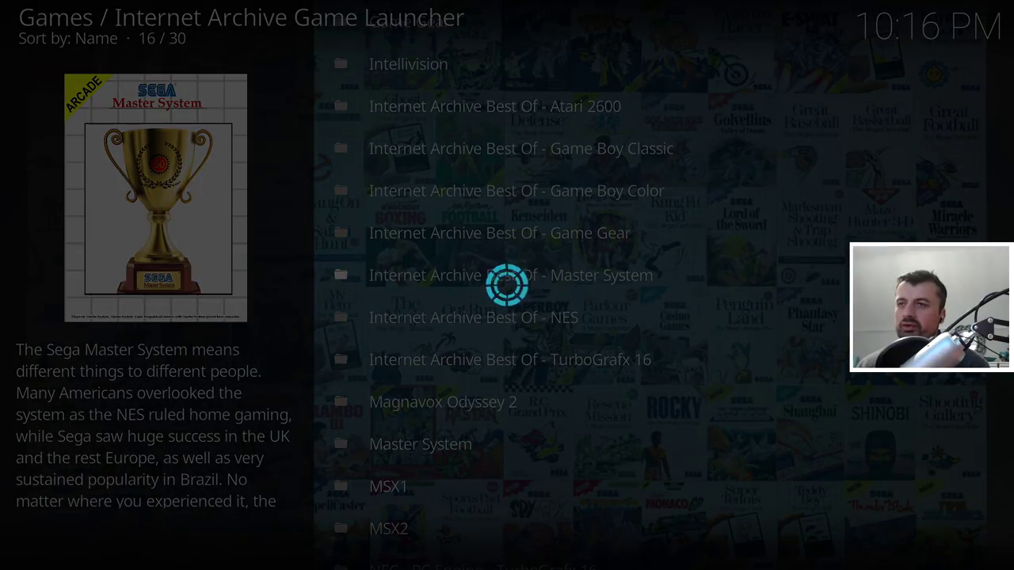
# Open Prince of Persia from the One Big List.
pyautogui.press('Down')
pyautogui.press('Down')
pyautogui.press('Up')
pyautogui.press('Return')
pyautogui.press('Down')
pyautogui.press('Down')
pyautogui.press('Down')
pyautogui.press('Down')
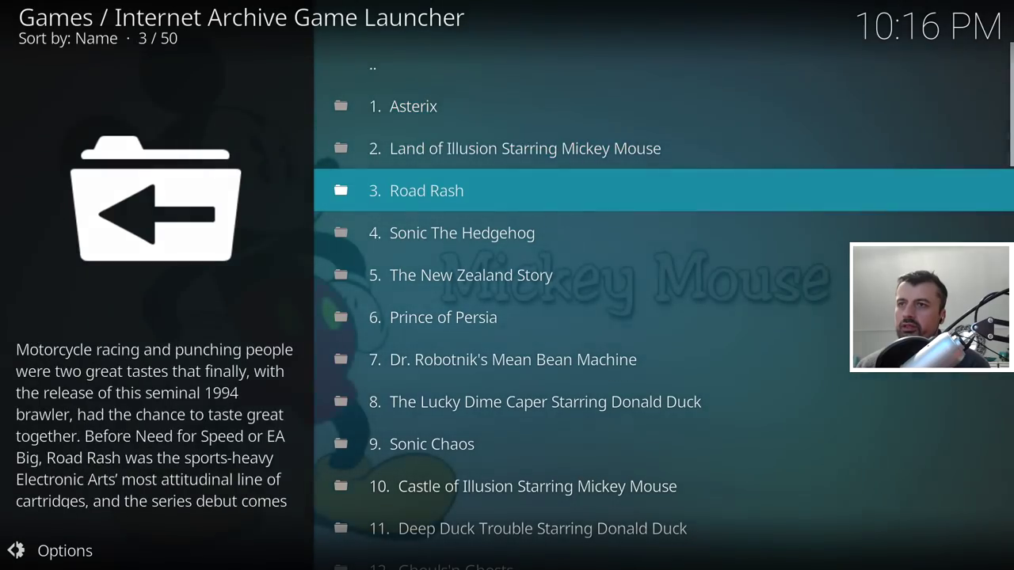
pyautogui.press('Down')
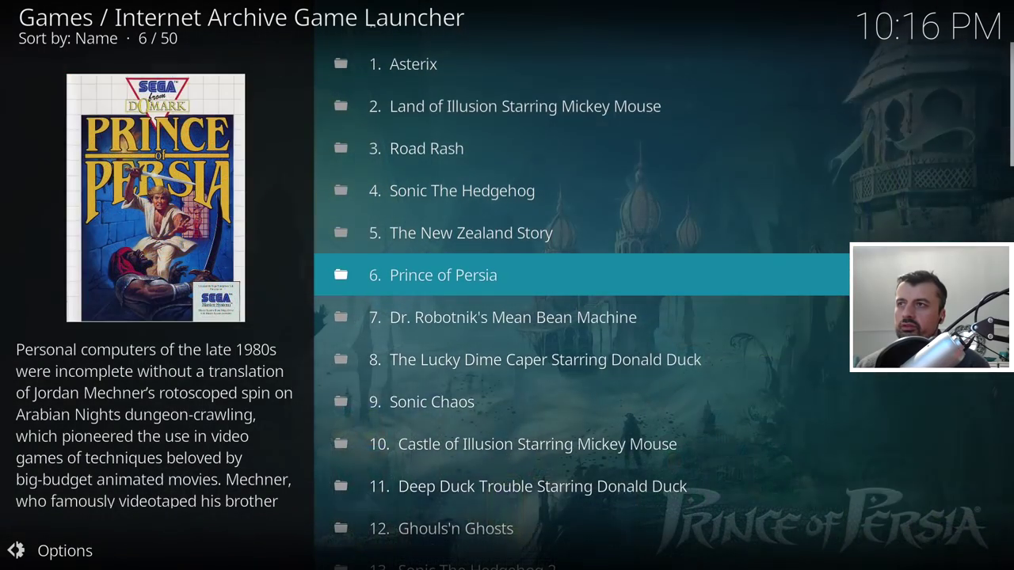
pyautogui.press('Return')
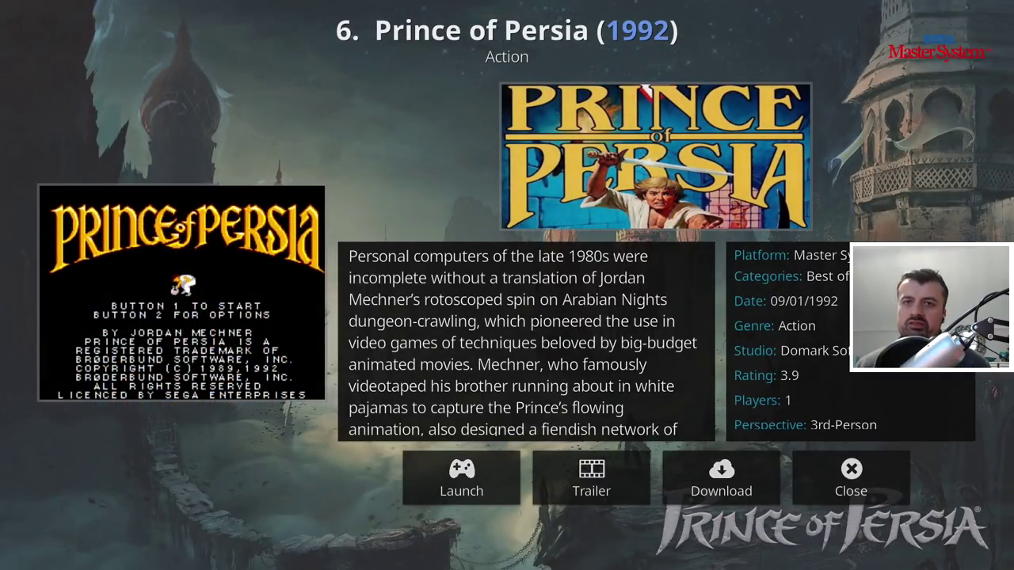
# Launch Prince of Persia and highlight Genesis Plus GX in the emulator selection.
pyautogui.press('Left')
pyautogui.press('Left')
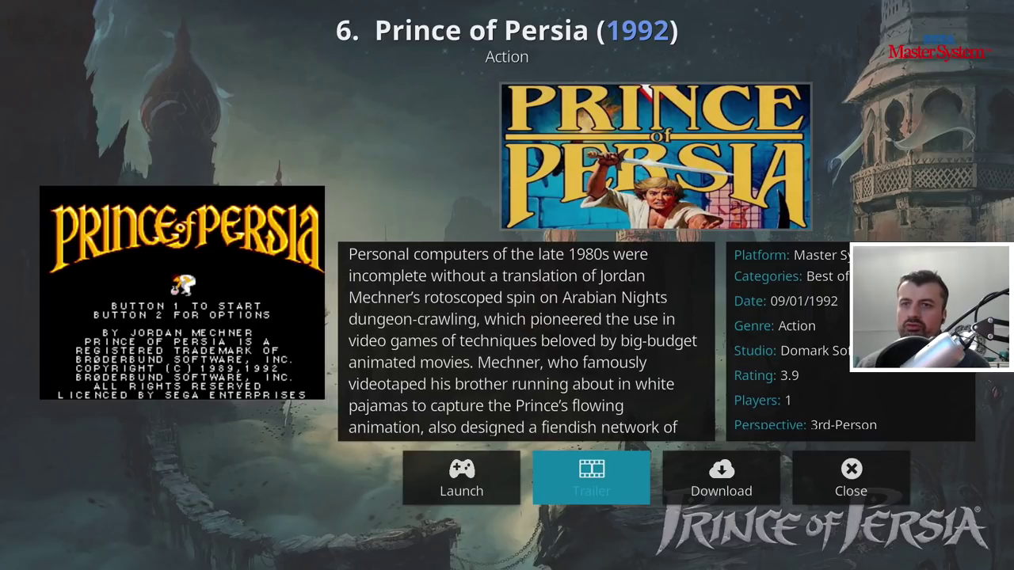
pyautogui.press('Right')
pyautogui.press('Left')
pyautogui.press('Left')
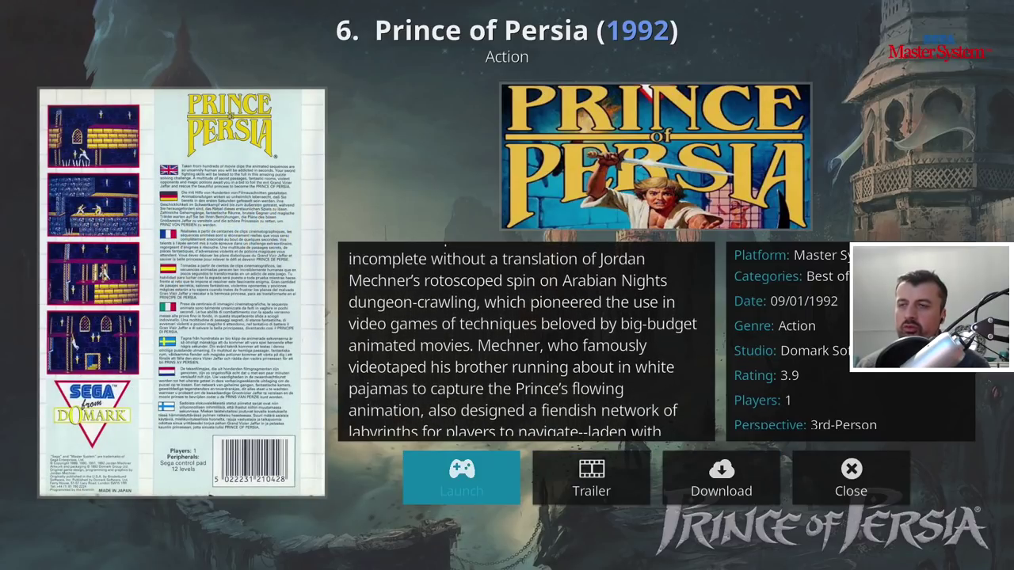
pyautogui.press('Return')
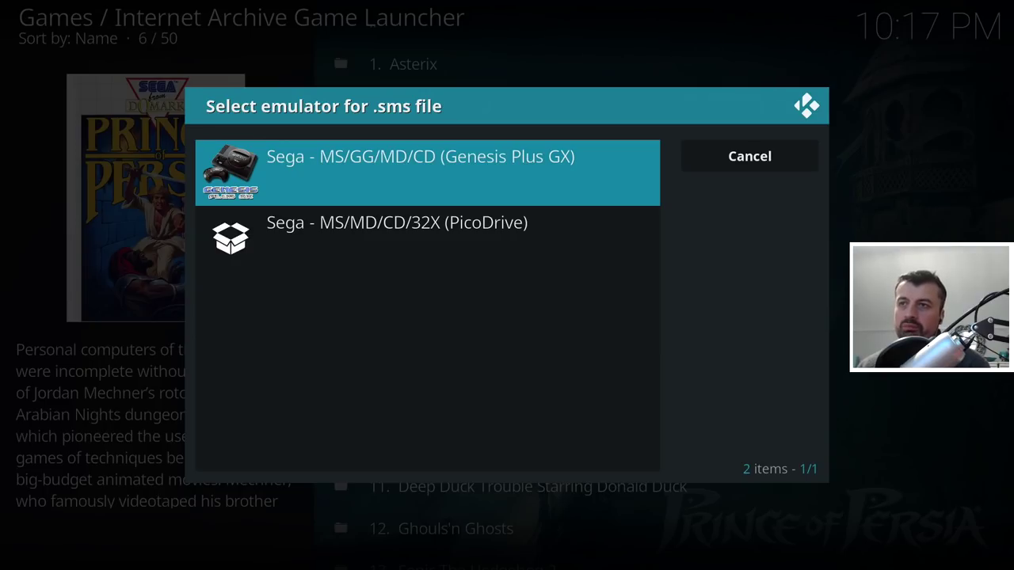
pyautogui.press('Down')
pyautogui.press('Up')
# Start the game in Genesis Plus GX and run the prince right, left, down, left, right.
pyautogui.press('Return')
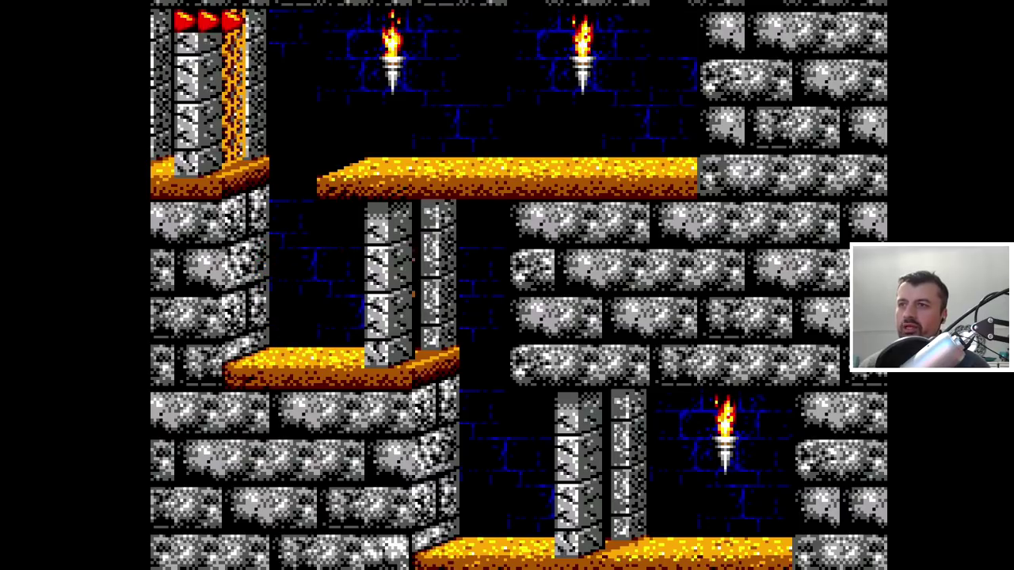
pyautogui.press('Right')
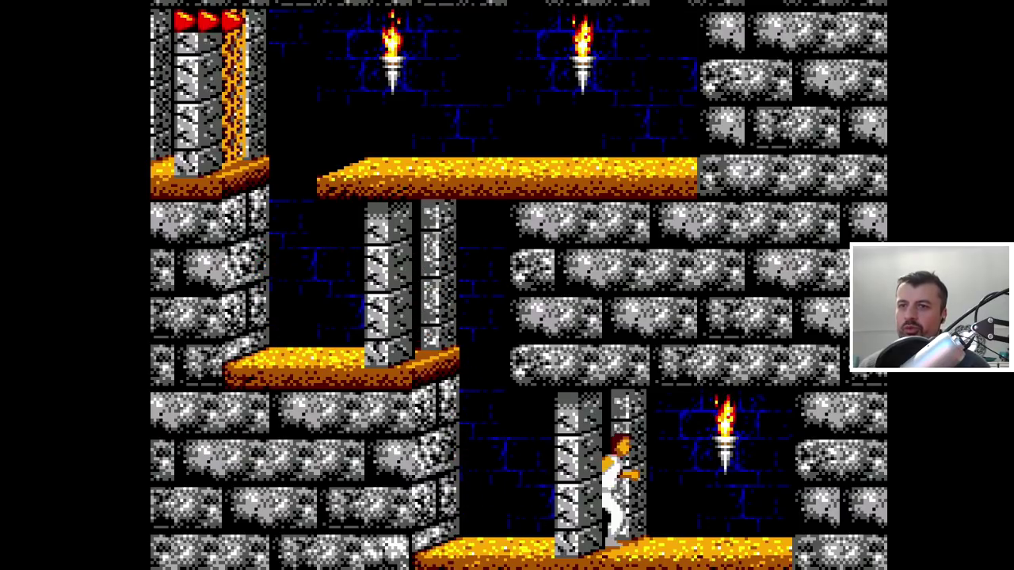
pyautogui.press('Left')
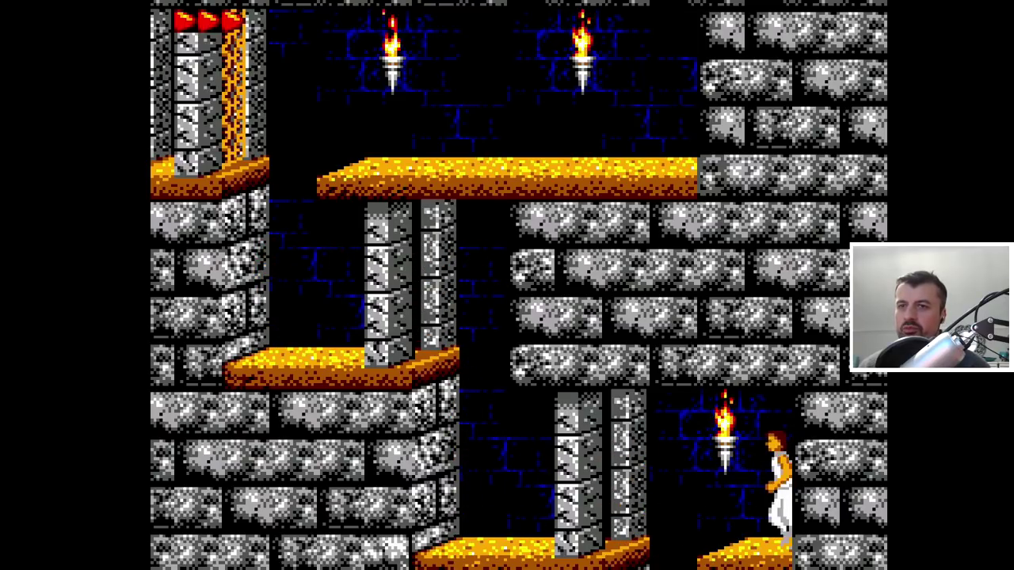
pyautogui.press('Down')
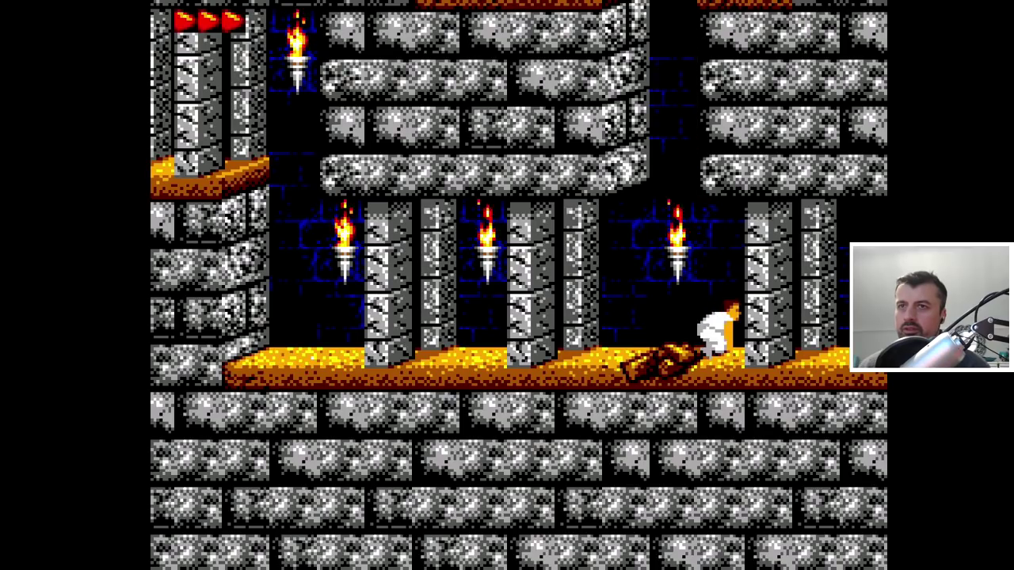
pyautogui.press('Left')
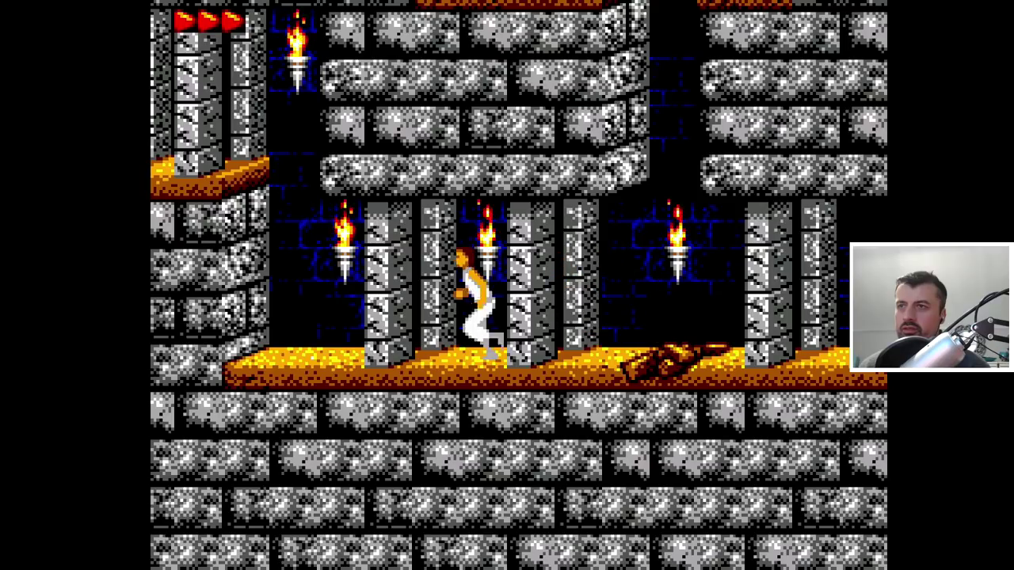
pyautogui.press('Right')
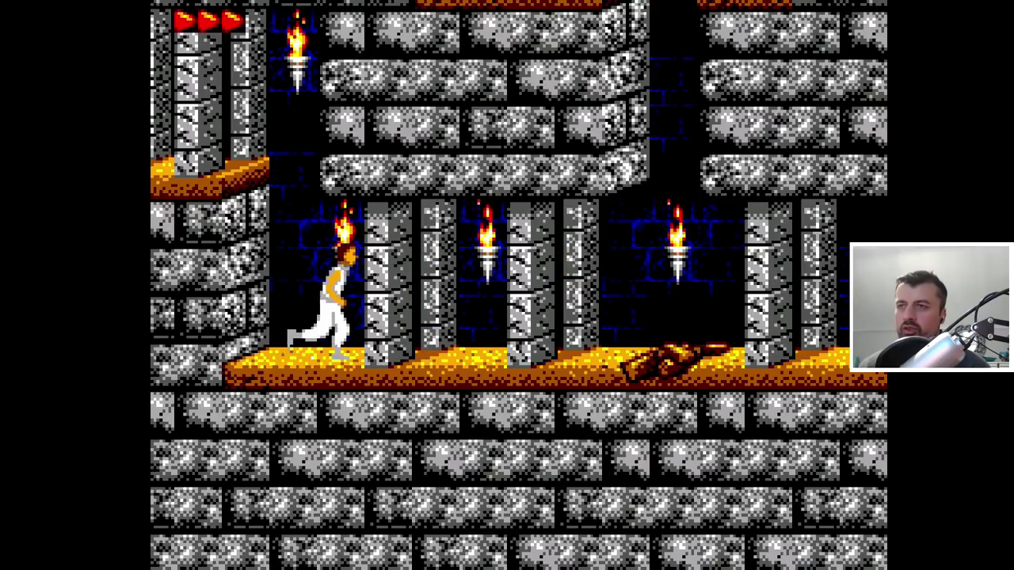
# Exit Prince of Persia from the in-game Game Menu.
pyautogui.press('Escape')
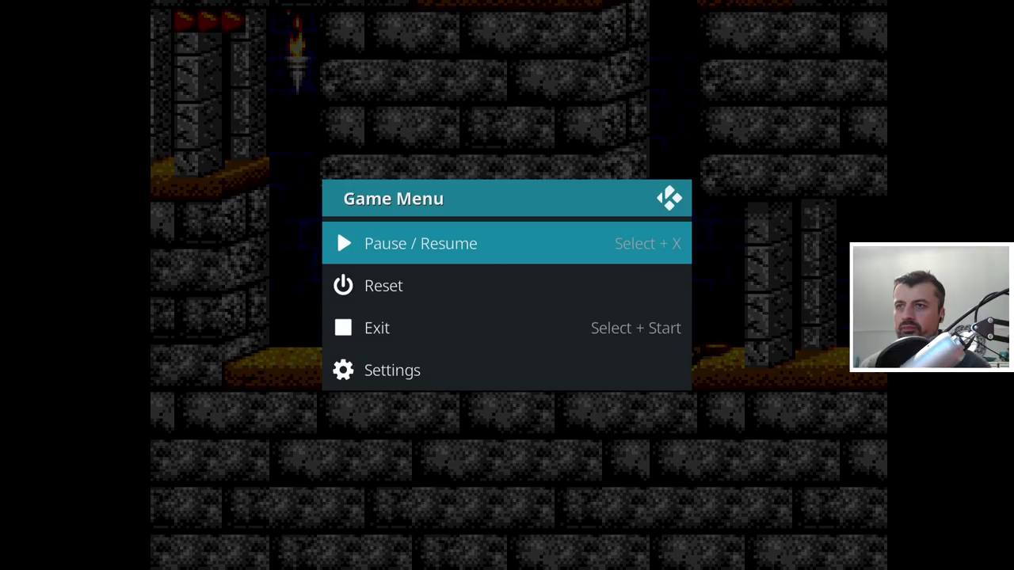
pyautogui.press('Down')
pyautogui.press('Down')
pyautogui.press('Return')
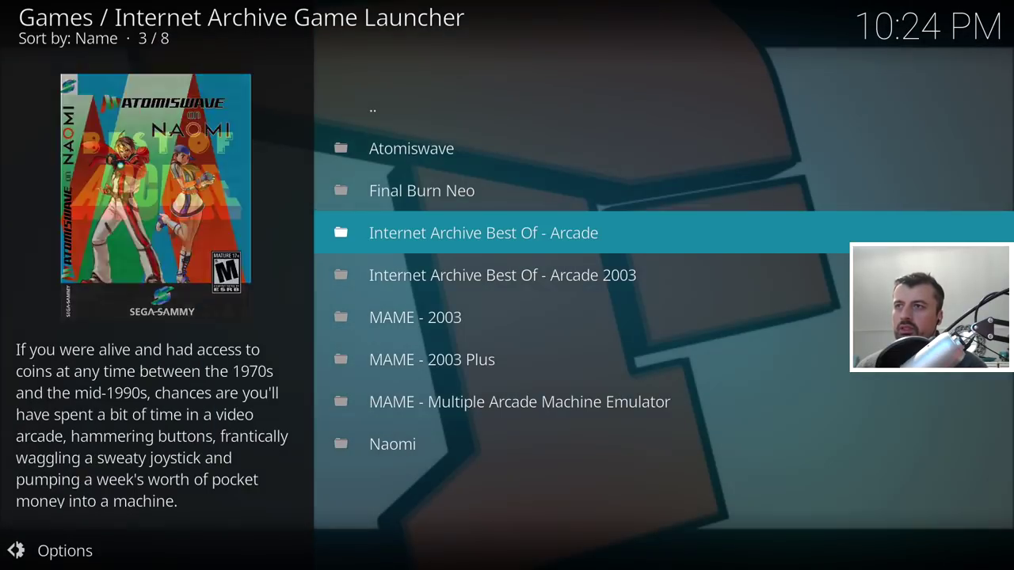
# Open Captain America and The Avengers from the Internet Archive Best Of - Arcade list.
pyautogui.press('Return')
pyautogui.press('Down')
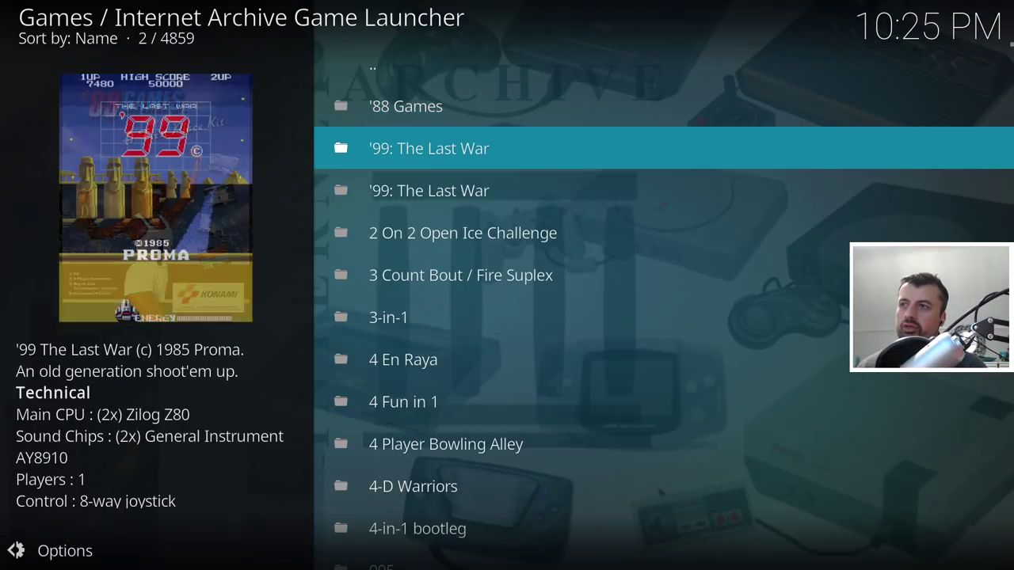
pyautogui.press('Down')
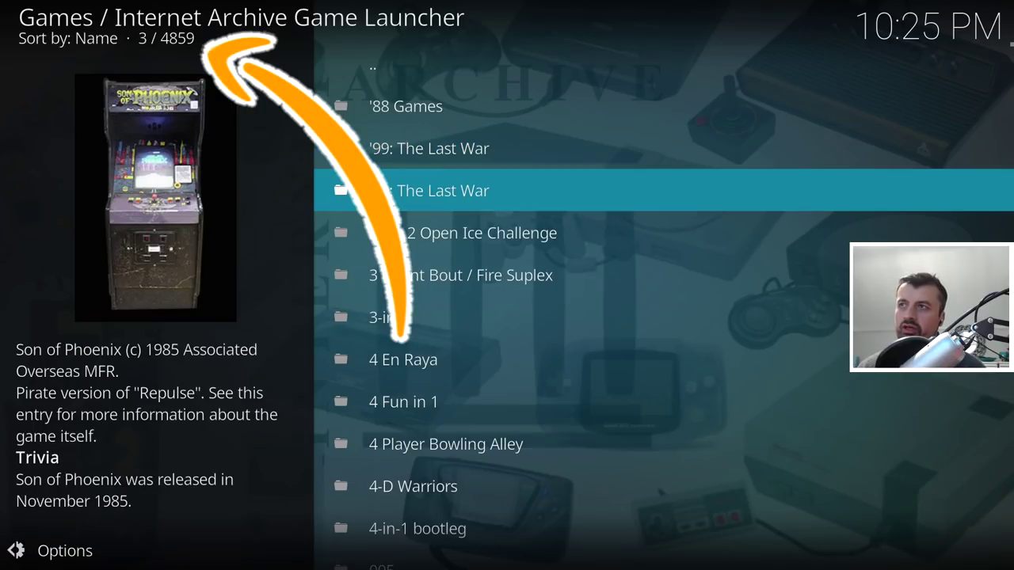
pyautogui.press('Down')
pyautogui.press('Down')
pyautogui.press('Down')
pyautogui.press('Down')
pyautogui.press('Down')
pyautogui.press('Down')
pyautogui.press('Down')
pyautogui.press('Down')
pyautogui.press('Down')
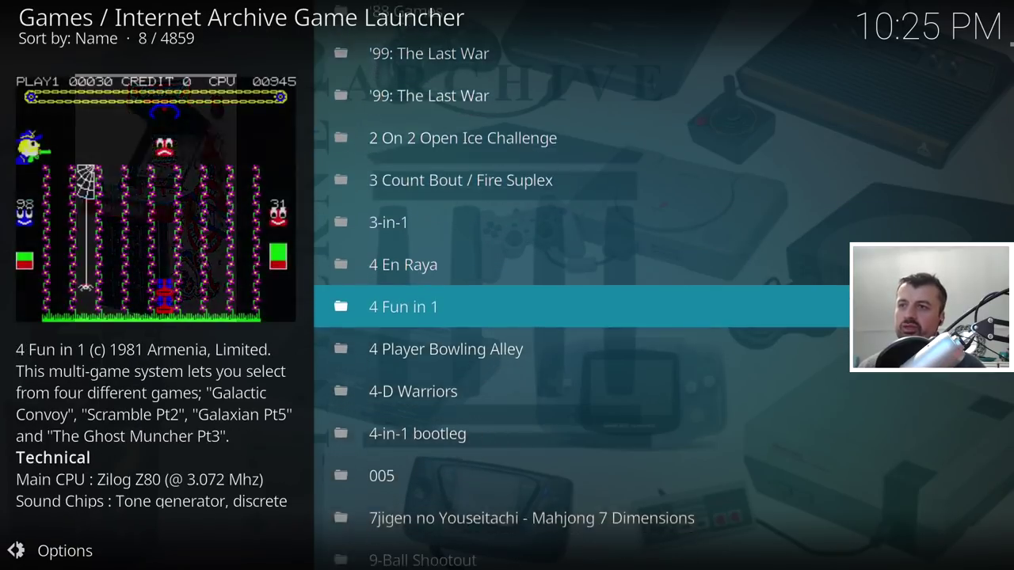
pyautogui.press('Down')
pyautogui.press('Down')
pyautogui.press('Down')
pyautogui.press('Down')
pyautogui.press('Down')
pyautogui.press('Down')
pyautogui.press('Down')
pyautogui.press('Down')
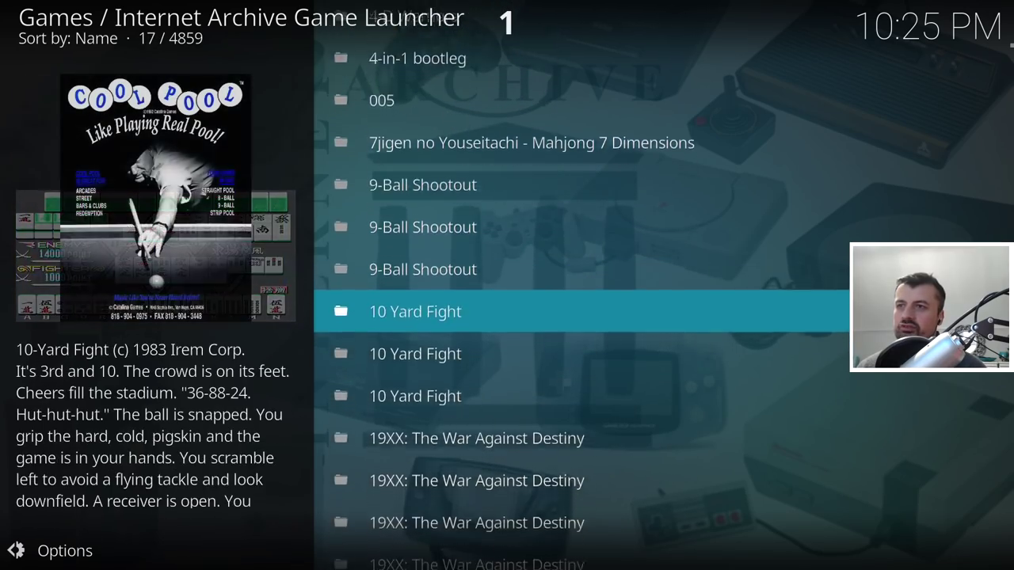
pyautogui.press('Down')
pyautogui.press('Down')
pyautogui.press('Down')
pyautogui.press('Down')
pyautogui.press('Down')
pyautogui.press('Down')
pyautogui.press('Down')
pyautogui.press('Down')
pyautogui.press('Down')
pyautogui.press('Down')
pyautogui.press('Down')
pyautogui.press('Down')
pyautogui.press('Down')
pyautogui.press('Down')
pyautogui.press('Down')
pyautogui.press('Down')
pyautogui.press('Down')
pyautogui.press('Down')
pyautogui.press('Down')
pyautogui.press('Down')
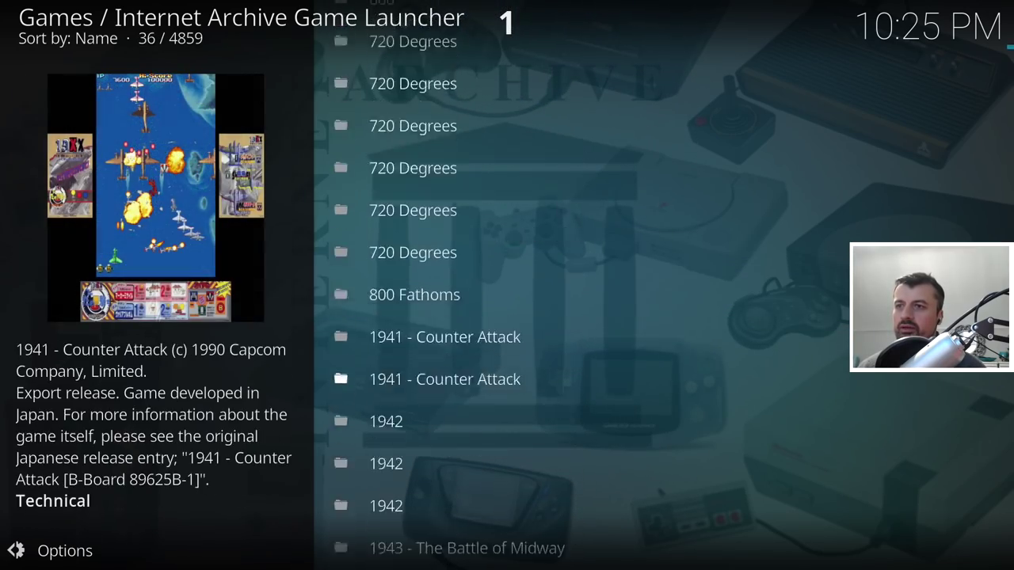
pyautogui.press('Down')
pyautogui.press('Down')
pyautogui.press('Down')
pyautogui.press('Down')
pyautogui.press('Down')
pyautogui.press('Down')
pyautogui.press('Down')
pyautogui.press('Down')
pyautogui.press('Down')
pyautogui.press('Down')
pyautogui.press('Down')
pyautogui.press('Down')
pyautogui.press('Down')
pyautogui.press('Down')
pyautogui.press('Down')
pyautogui.press('Down')
pyautogui.press('Down')
pyautogui.press('Down')
pyautogui.press('Down')
pyautogui.press('Down')
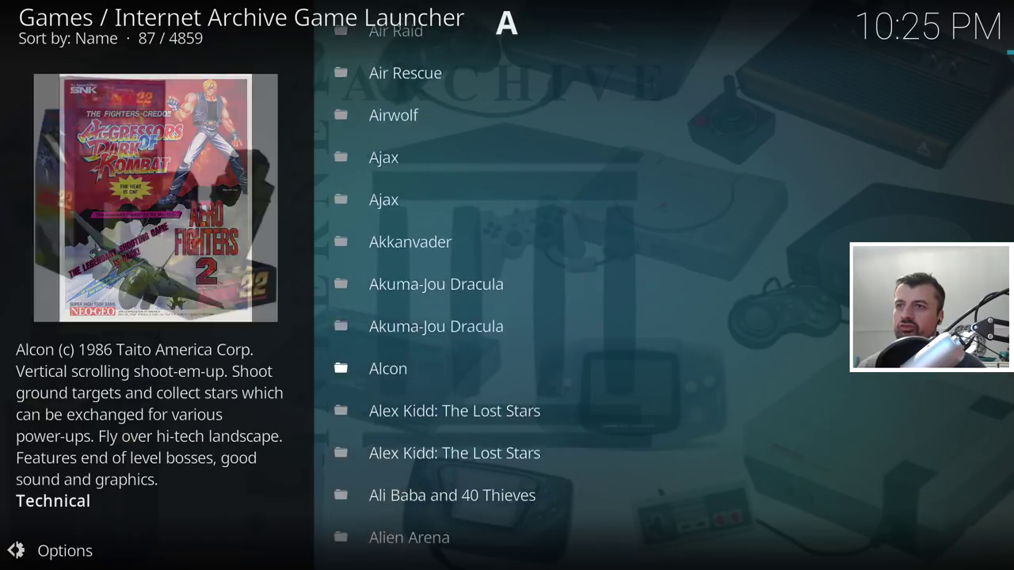
pyautogui.press('Down')
pyautogui.press('Down')
pyautogui.press('Down')
pyautogui.press('Down')
pyautogui.press('Down')
pyautogui.press('Down')
pyautogui.press('Down')
pyautogui.press('Down')
pyautogui.press('Down')
pyautogui.press('Down')
pyautogui.press('Down')
pyautogui.press('Down')
pyautogui.press('Down')
pyautogui.press('Down')
pyautogui.press('Down')
pyautogui.press('Down')
pyautogui.press('Down')
pyautogui.press('Down')
pyautogui.press('Down')
pyautogui.press('Down')
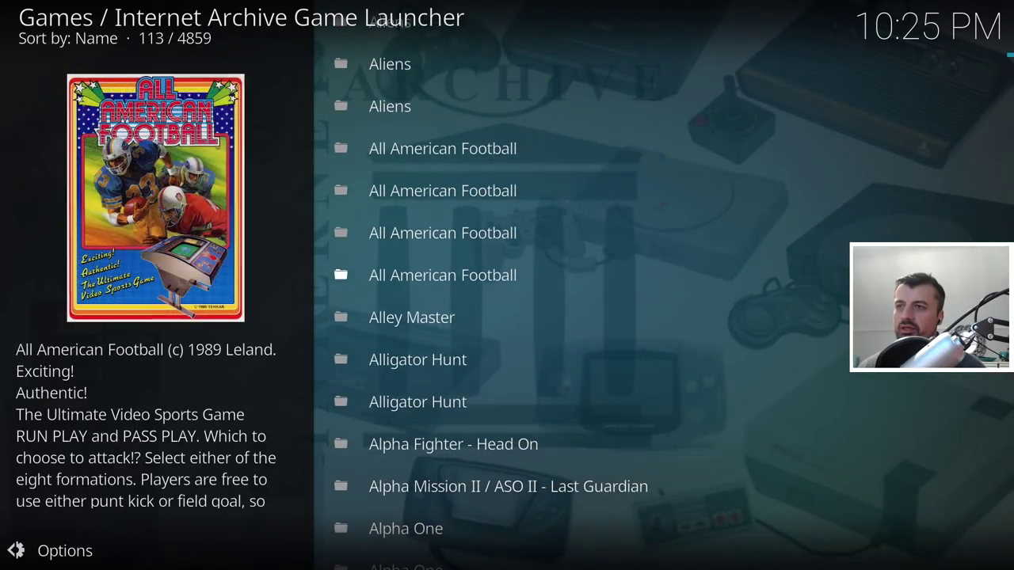
pyautogui.press('Return')
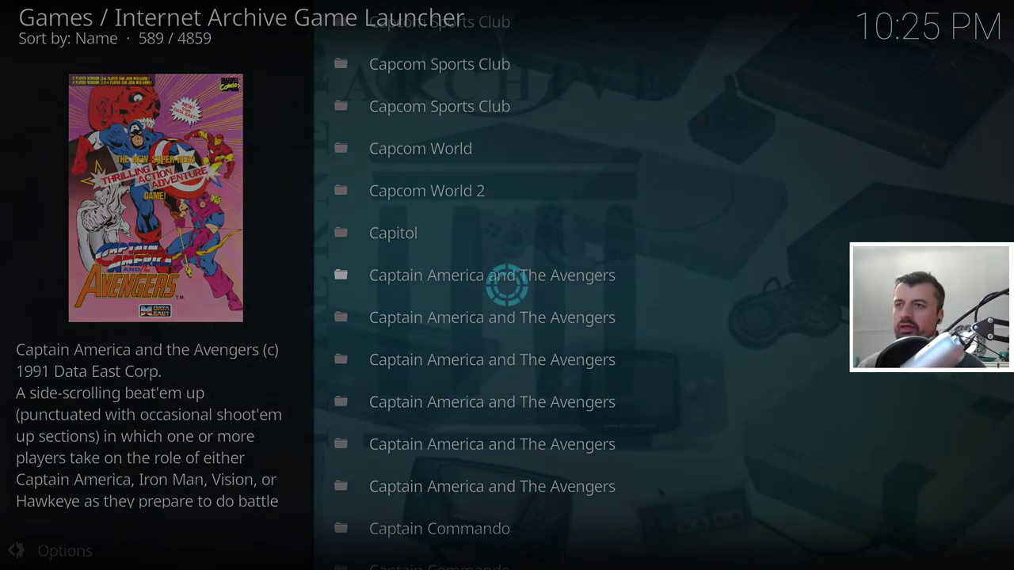
pyautogui.press('Left')
pyautogui.press('Right')
# Launch Captain America and The Avengers and run it with Arcade (FB Alpha 2012).
pyautogui.press('Left')
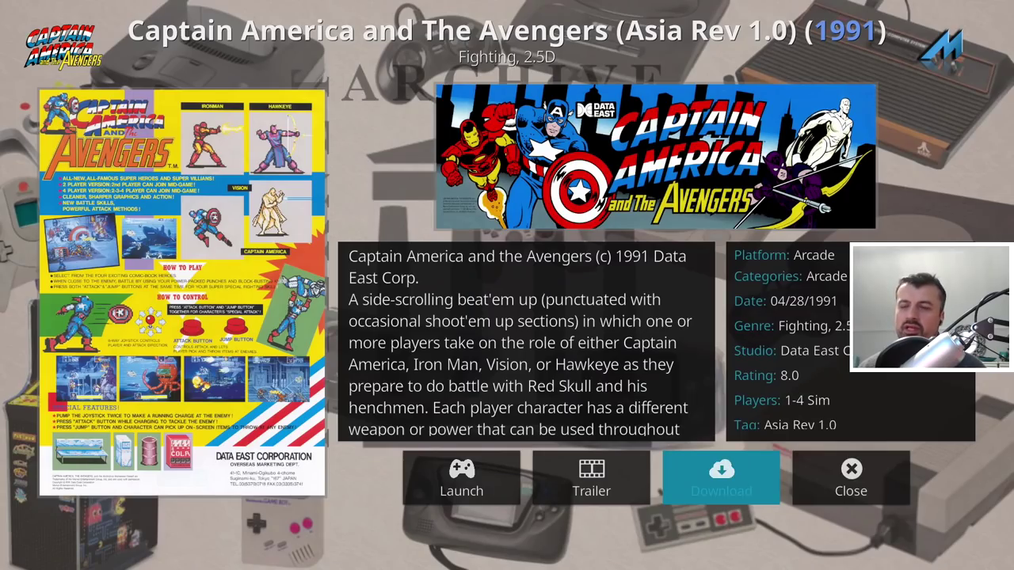
pyautogui.press('Right')
pyautogui.press('Left')
pyautogui.press('Left')
pyautogui.press('Left')
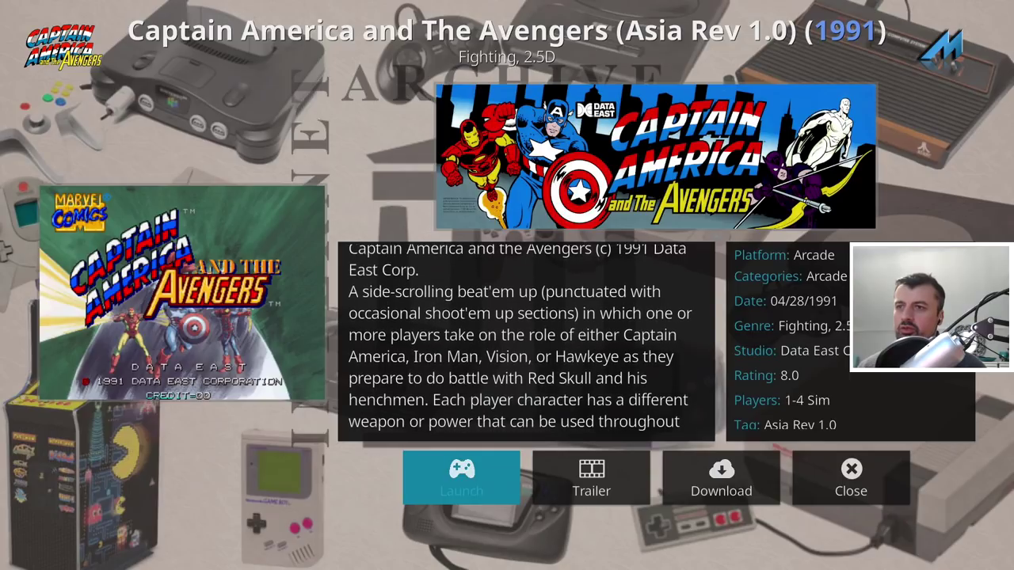
pyautogui.press('Return')
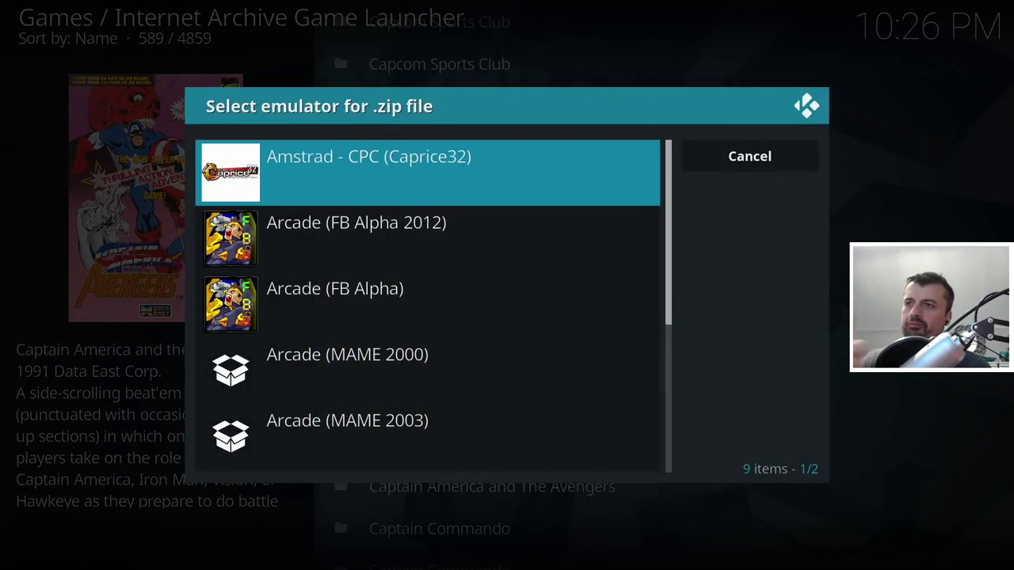
pyautogui.press('Down')
pyautogui.press('Down')
pyautogui.press('Up')
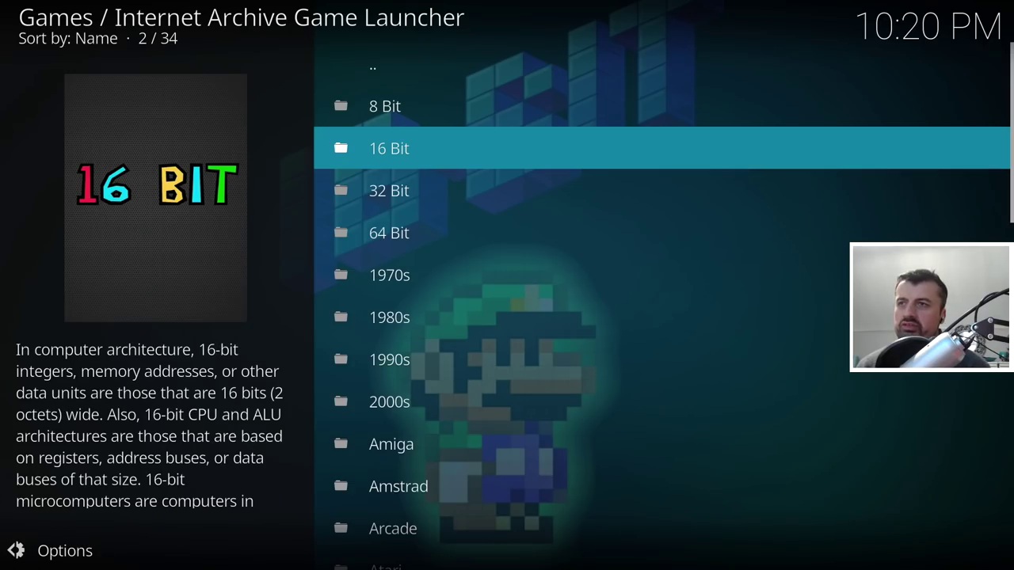
# Open the 16 Bit game lists and choose Launch for Street Fighter II Turbo.
pyautogui.press('Return')
pyautogui.press('Down')
pyautogui.press('Down')
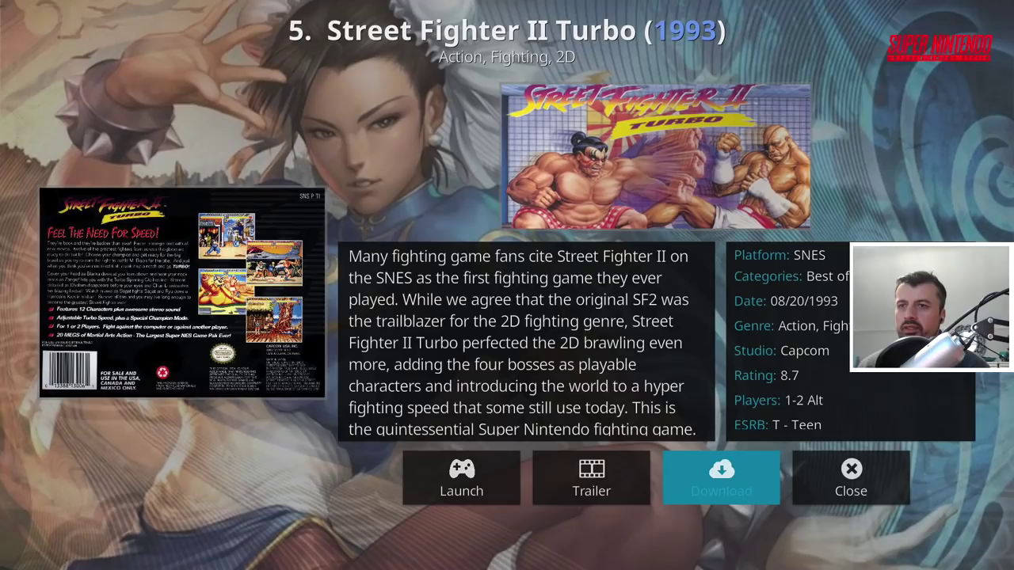
pyautogui.press('Left')
pyautogui.press('Left')
pyautogui.press('Return')
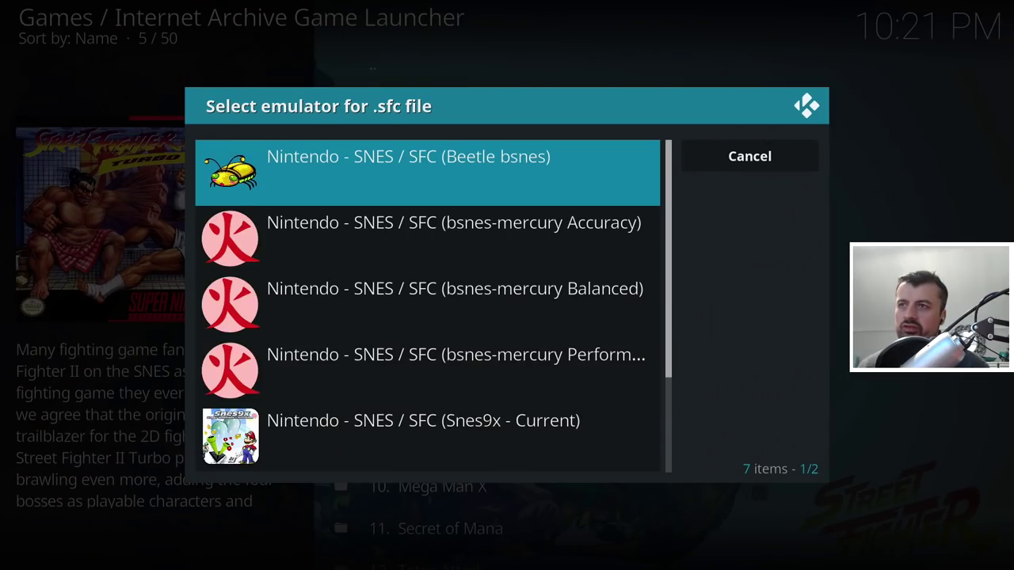
# Start the game with the Nintendo - SNES / SFC (Snes9x - Current) emulator.
pyautogui.press('Down')
pyautogui.press('Down')
pyautogui.press('Down')
pyautogui.press('Down')
pyautogui.press('Up')
pyautogui.press('Up')
pyautogui.press('Up')
pyautogui.press('Up')
pyautogui.press('Down')
pyautogui.press('Down')
pyautogui.press('Down')
pyautogui.press('Down')
pyautogui.press('Return')
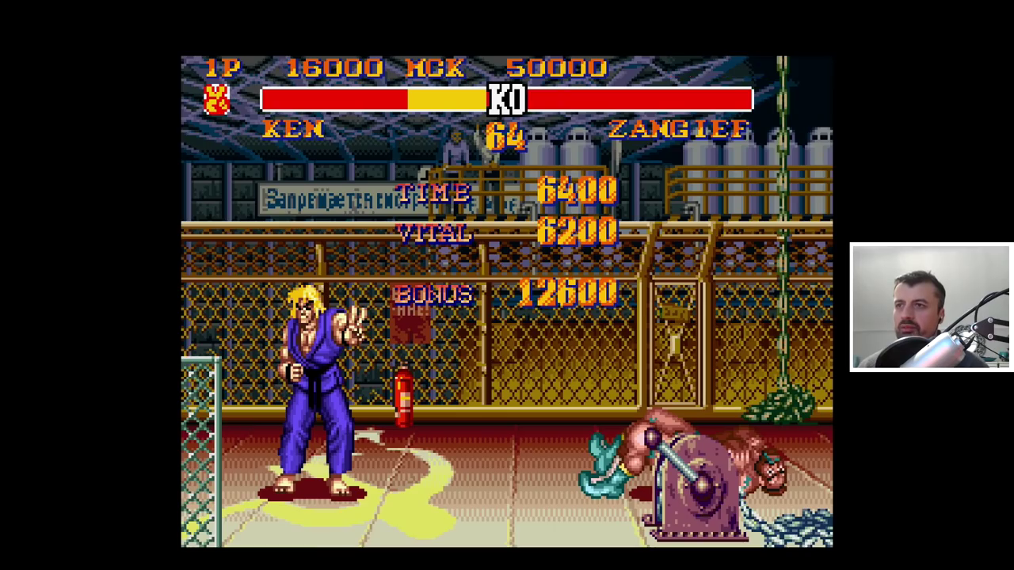
# Bring up the in-game Game Menu and go to Settings > Video filter.
pyautogui.press('Escape')
pyautogui.press('Down')
pyautogui.press('Down')
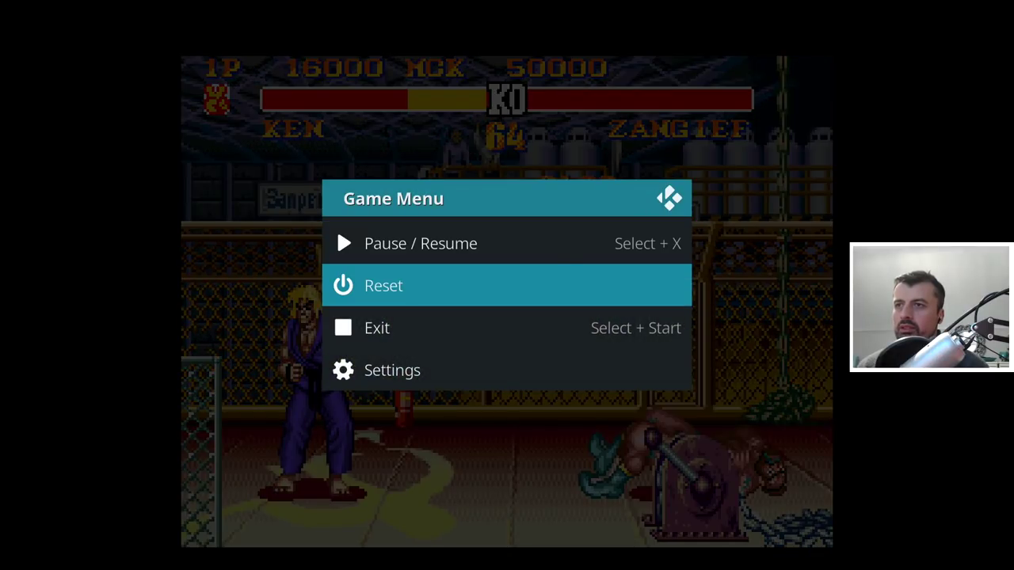
pyautogui.press('Down')
pyautogui.press('Return')
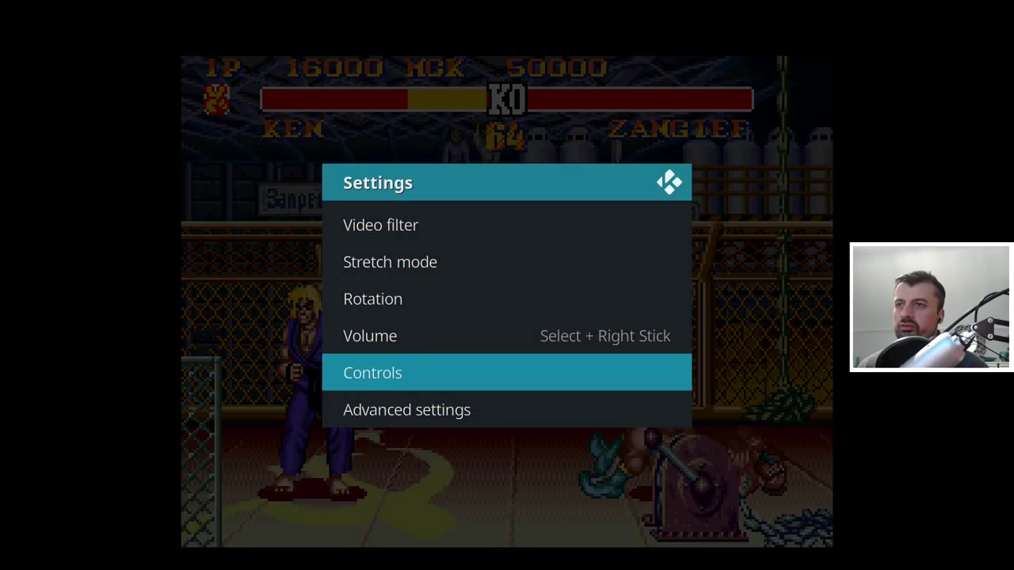
pyautogui.press('Up')
pyautogui.press('Up')
pyautogui.press('Up')
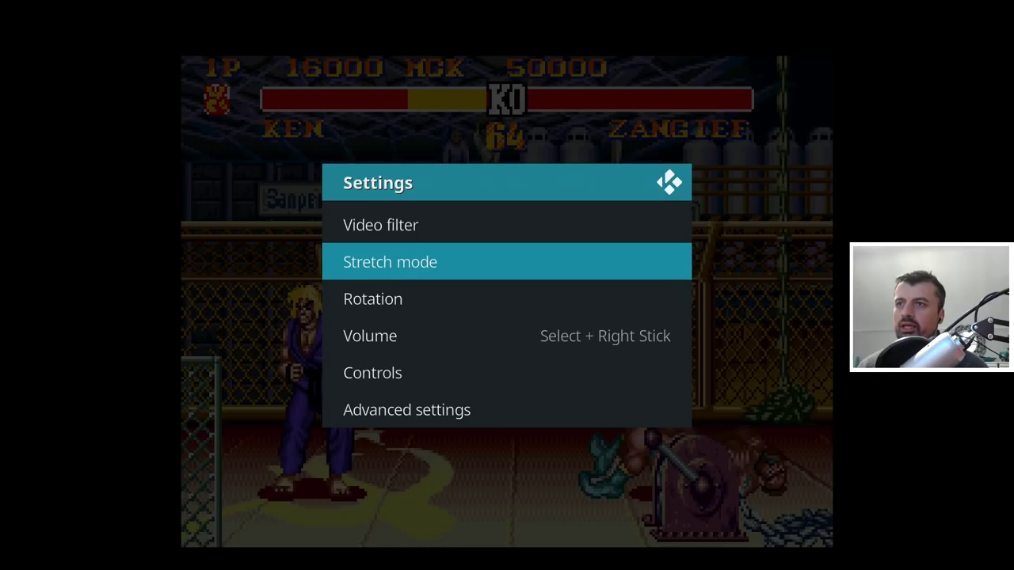
pyautogui.press('Up')
pyautogui.press('Return')
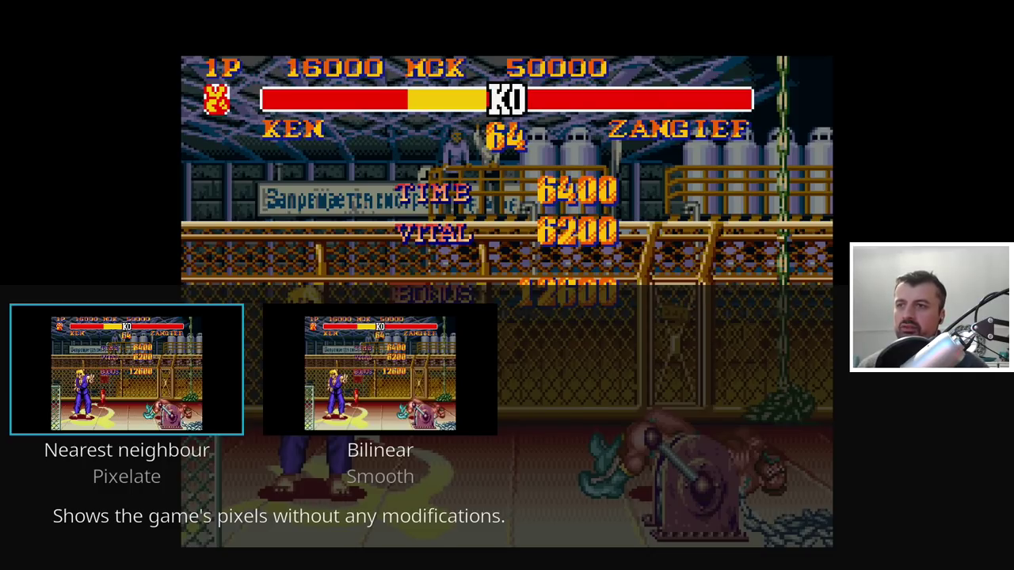
# Compare Nearest neighbour with Bilinear, then keep the Bilinear video filter.
pyautogui.press('Right')
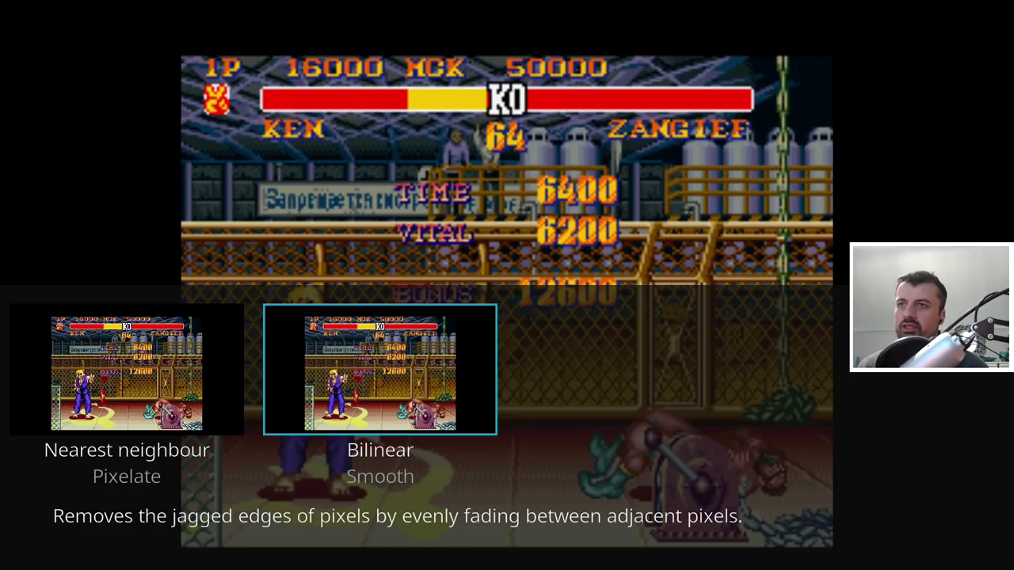
pyautogui.press('Left')
pyautogui.press('Right')
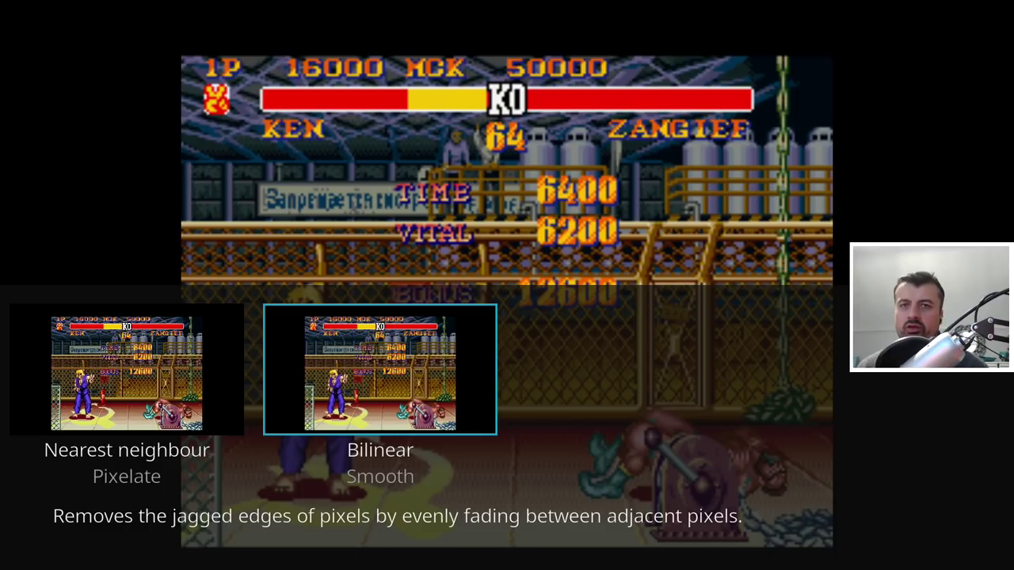
pyautogui.press('Left')
pyautogui.press('Right')
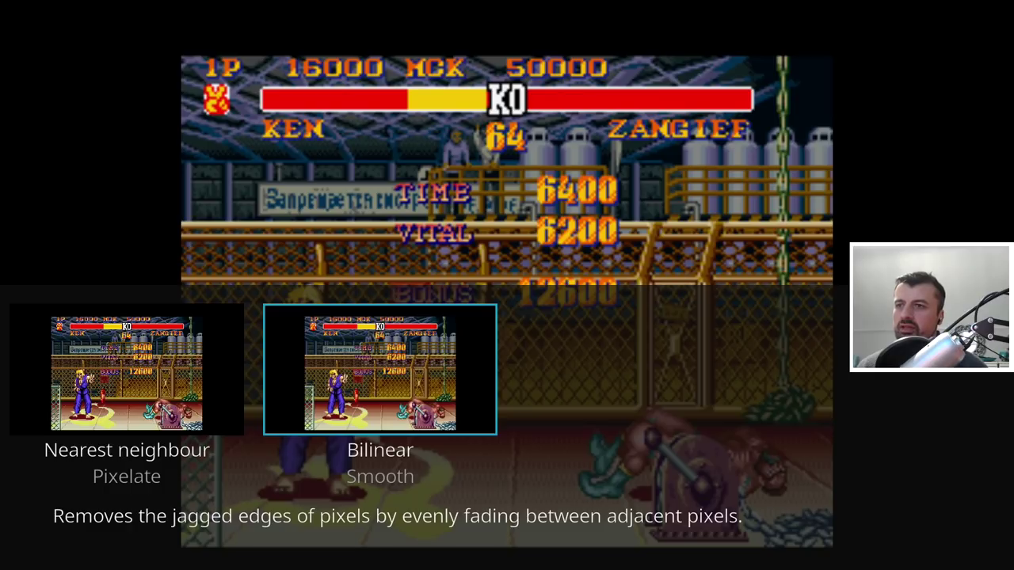
pyautogui.press('Return')
pyautogui.press('Down')
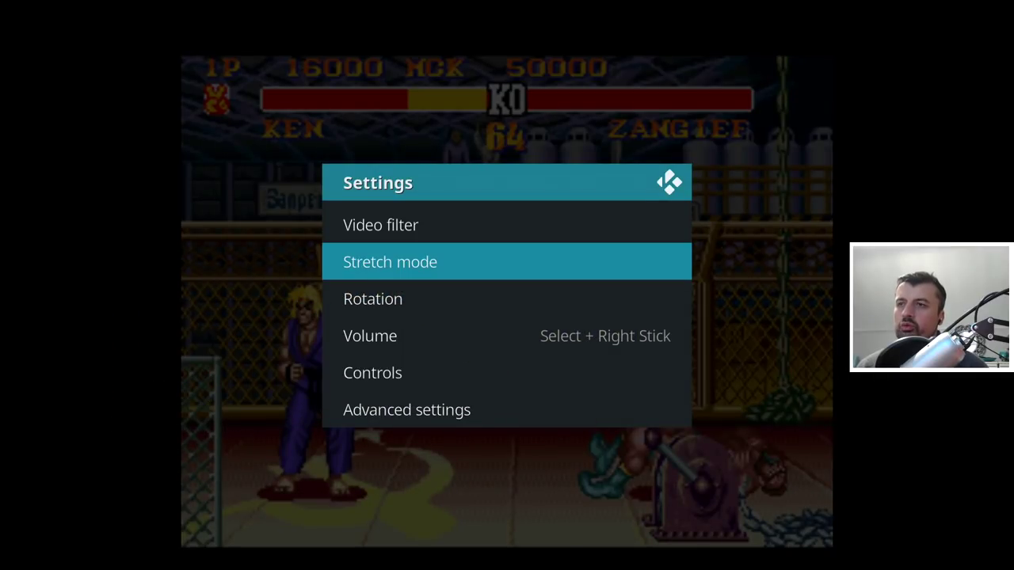
# Try Stretch 4:3, Fullscreen and Normal stretch modes, keeping Stretch 4:3.
pyautogui.press('Return')
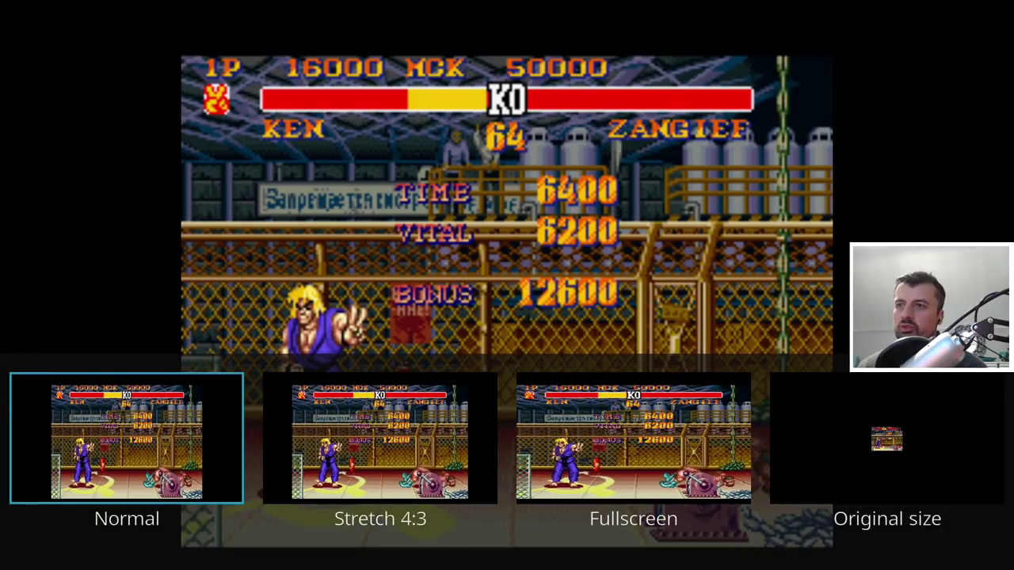
pyautogui.press('Right')
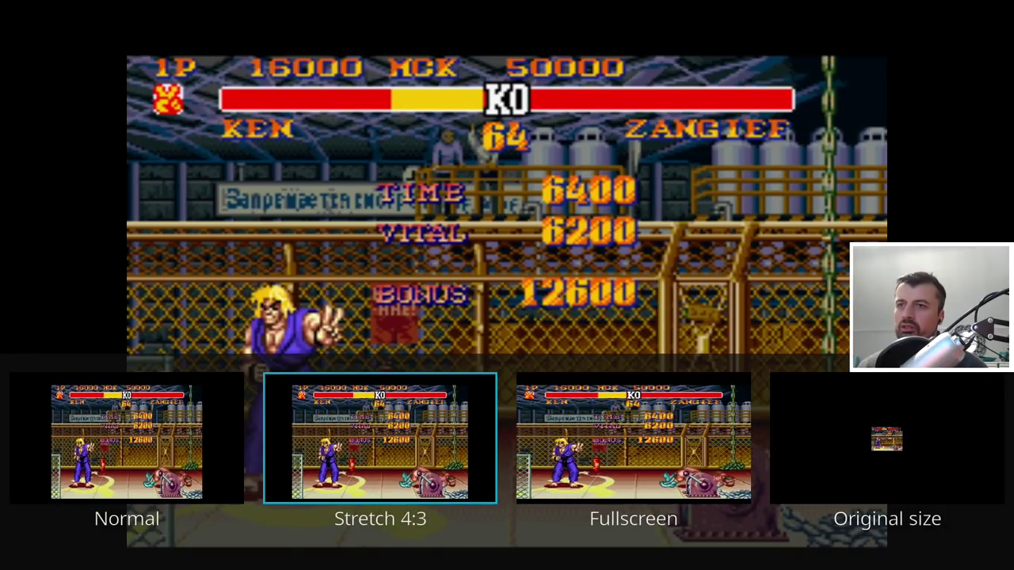
pyautogui.press('Right')
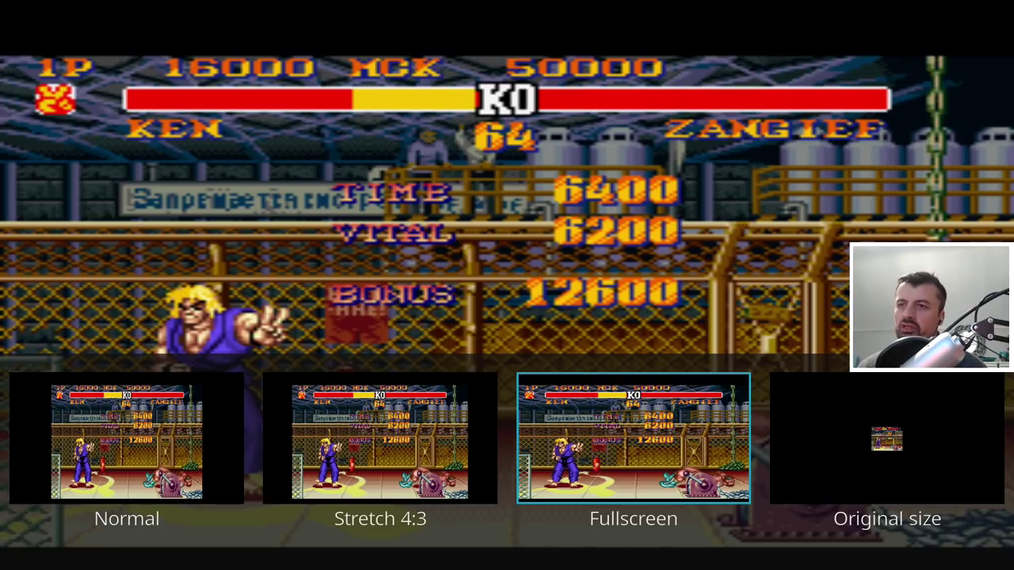
pyautogui.press('Left')
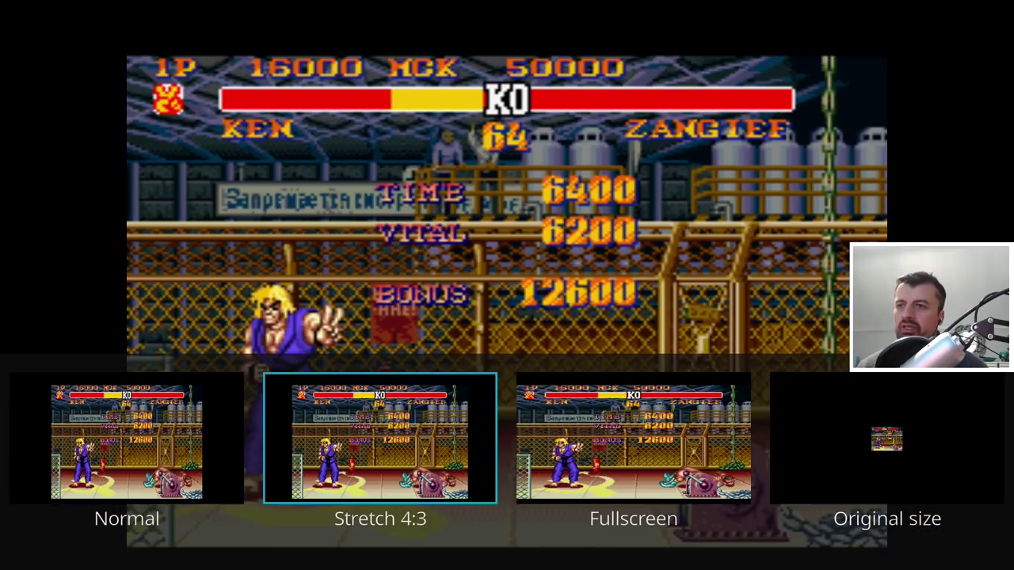
pyautogui.press('Left')
pyautogui.press('Right')
pyautogui.press('Return')
# Close the game settings menus and resume the Street Fighter II Turbo match.
pyautogui.press('Up')
pyautogui.press('Down')
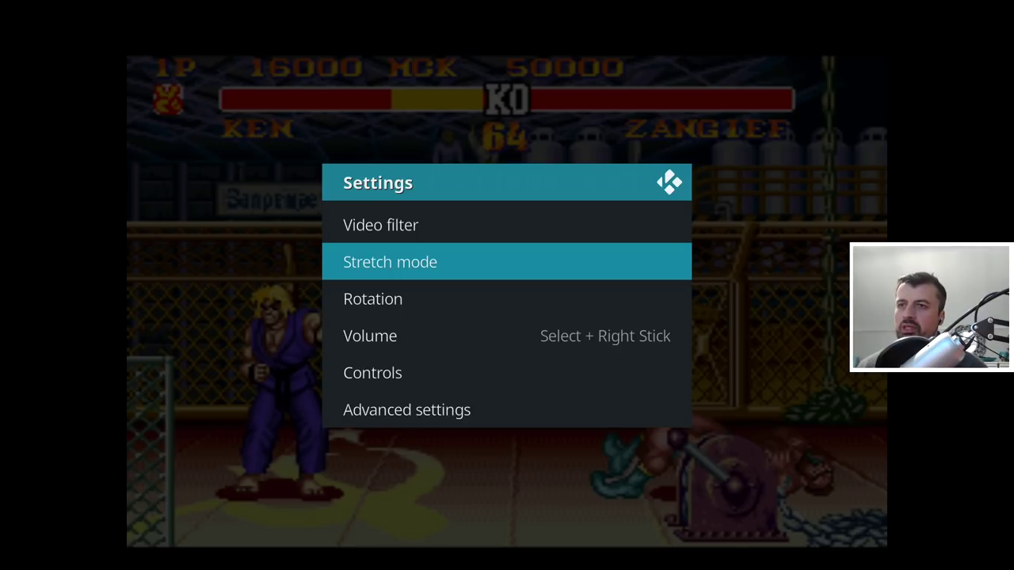
pyautogui.press('Escape')
pyautogui.press('Escape')
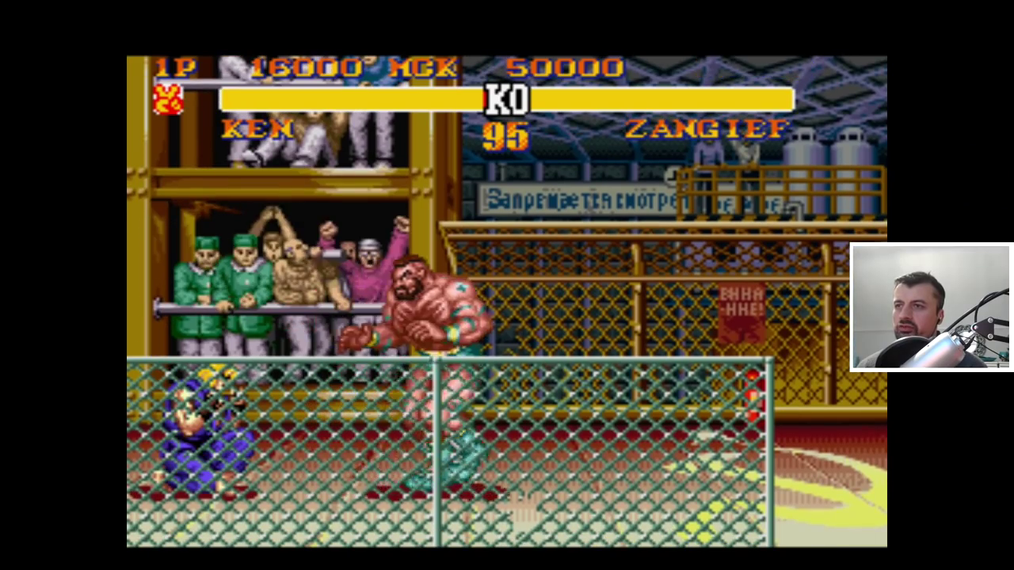
# Make Ken jump and land a jump kick on Zangief.
pyautogui.press('Up')
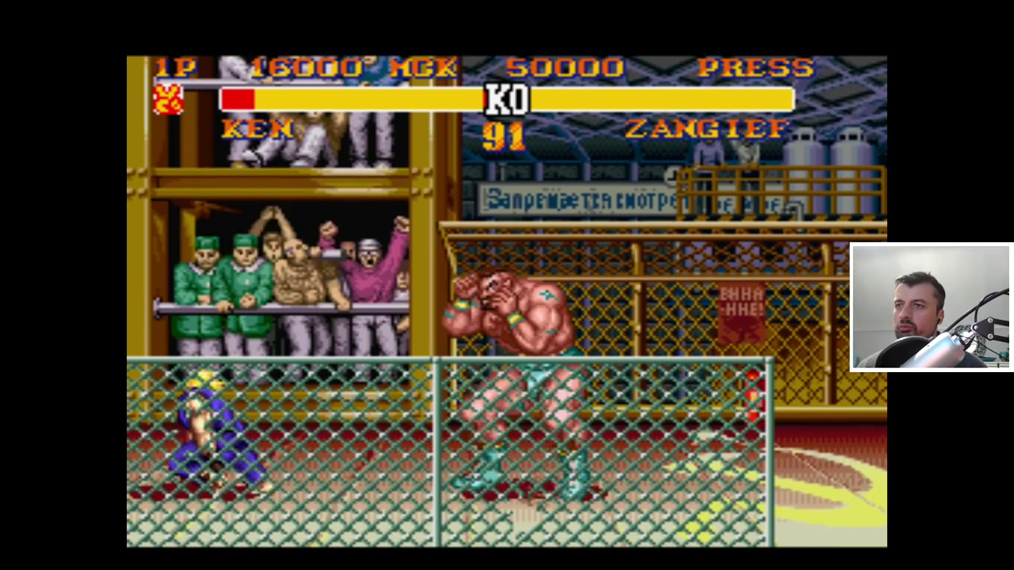
pyautogui.press('Up')
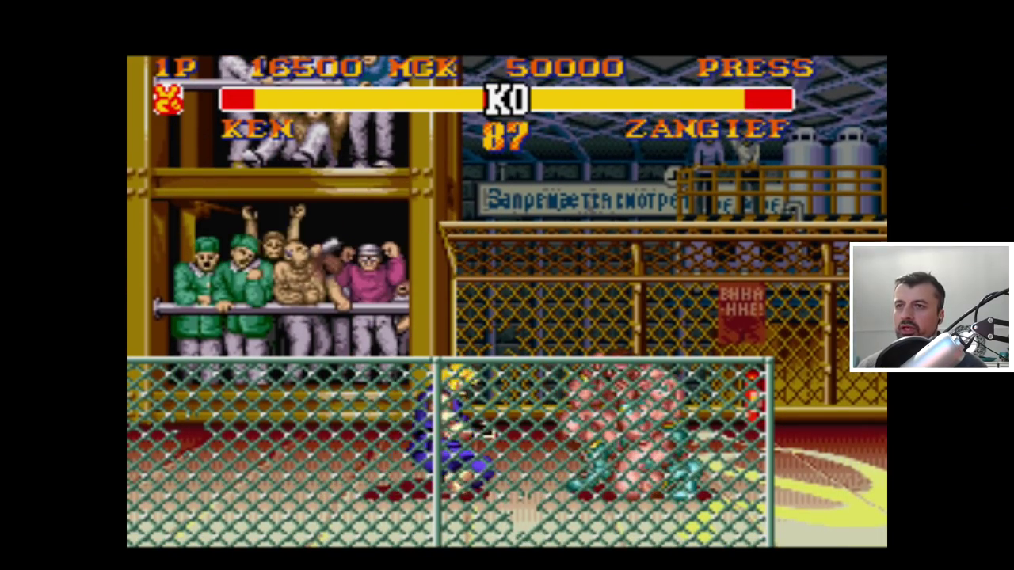